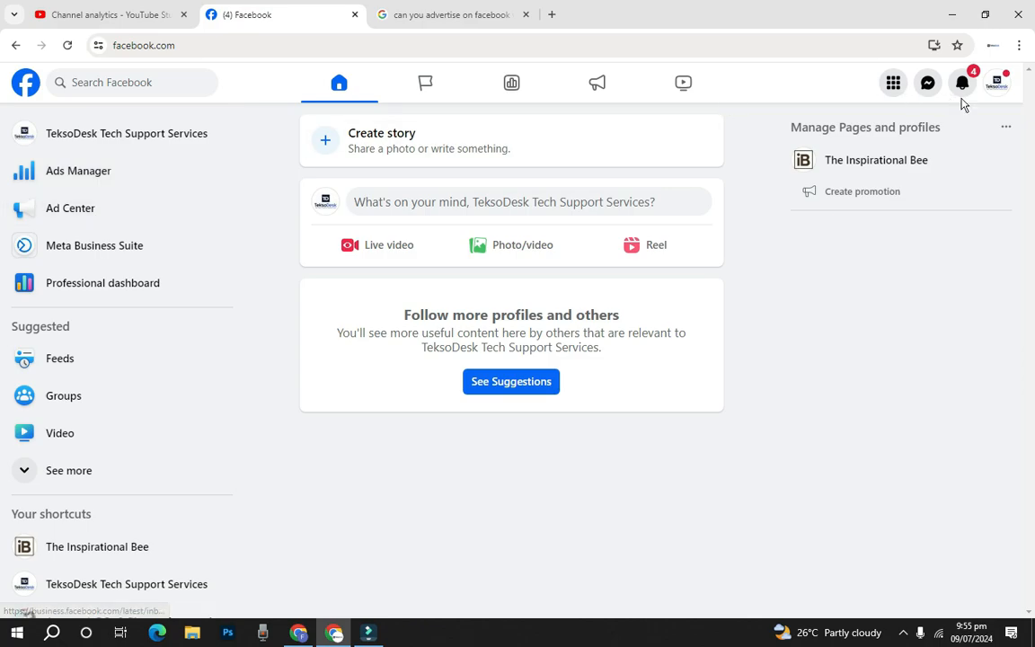
Check which profiles the account can switch to, keeping the current page profile.
{"action": "left_click", "coordinate": [998, 83]}
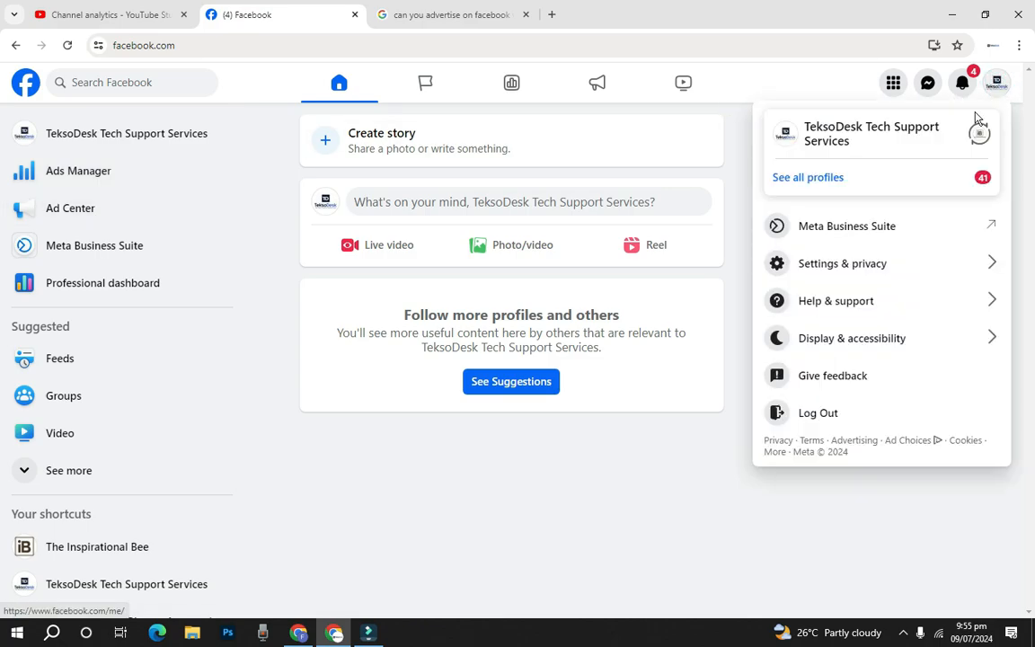
{"action": "left_click", "coordinate": [846, 180]}
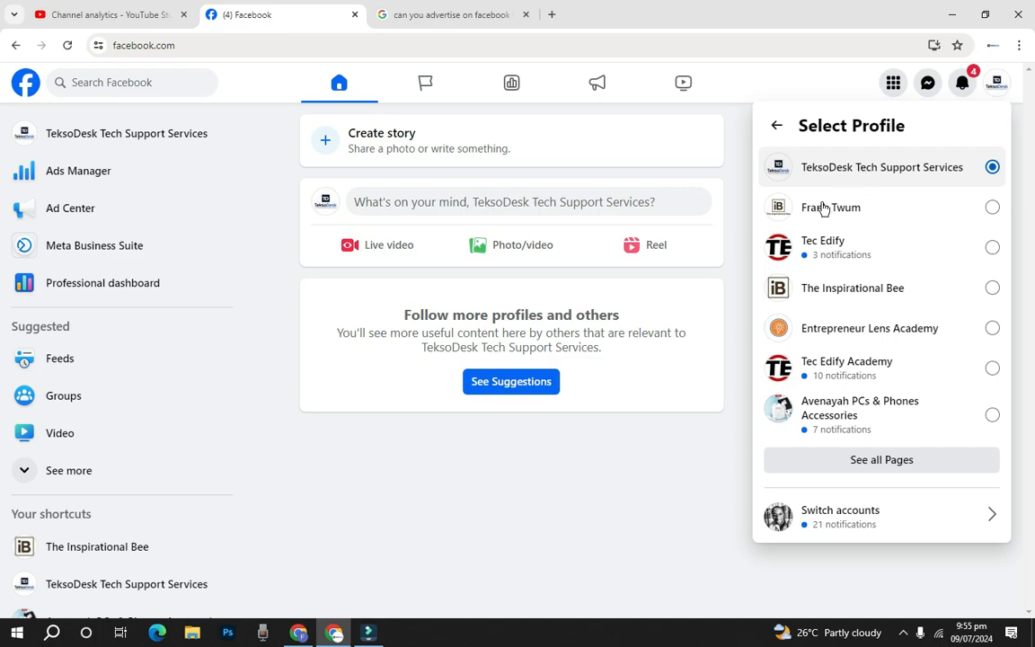
{"action": "left_click", "coordinate": [707, 444]}
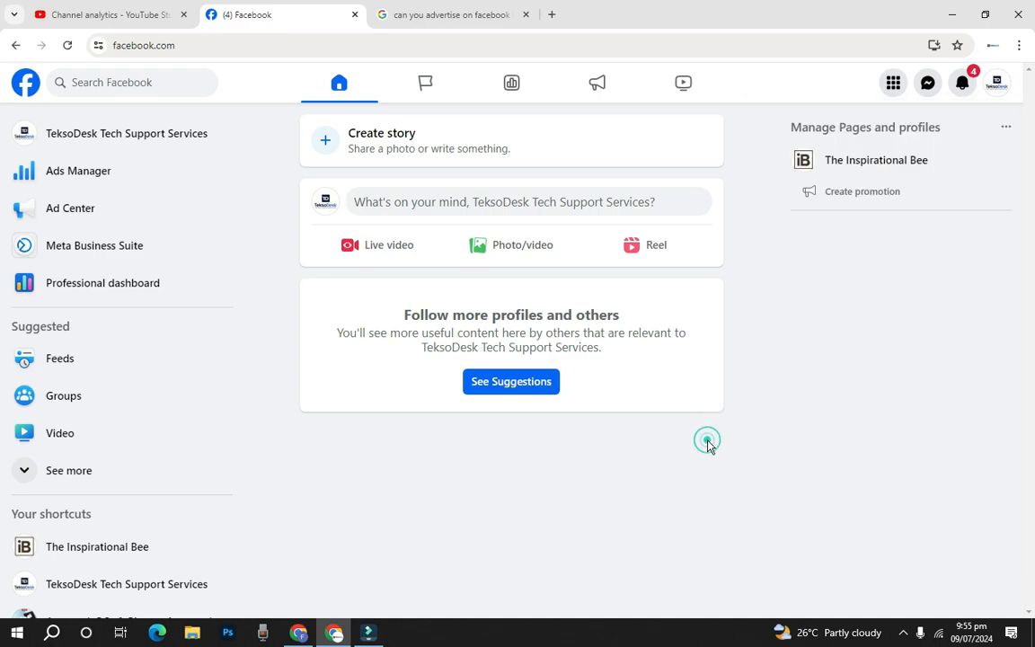
Open the page's Ad Center and start advertising with the Create new ad type.
{"action": "left_click", "coordinate": [81, 210]}
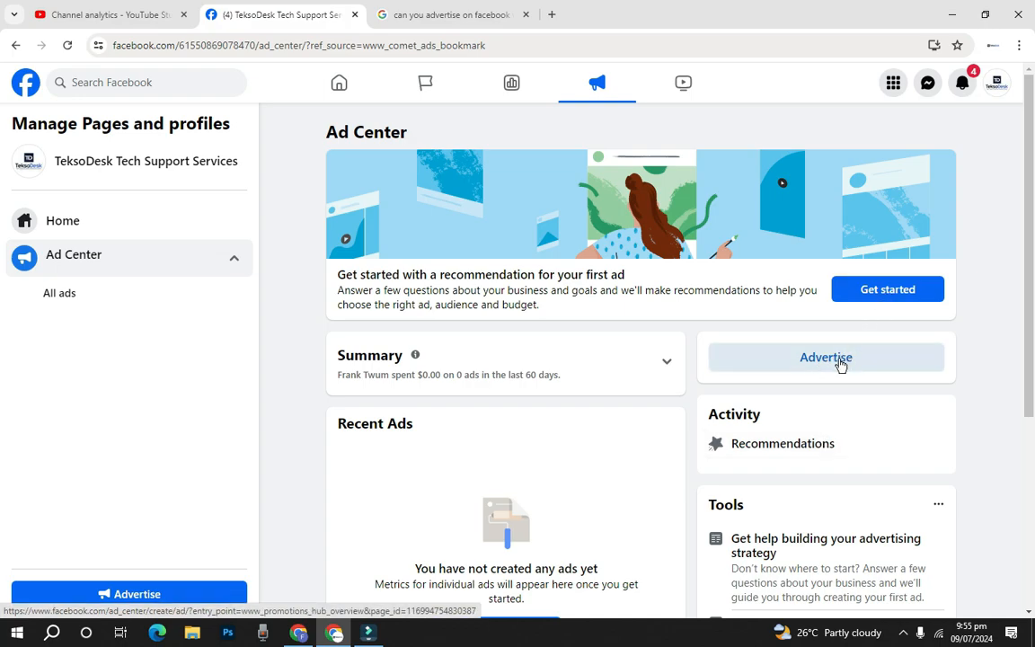
{"action": "scroll", "coordinate": [829, 381], "scroll_direction": "down", "scroll_amount": 1}
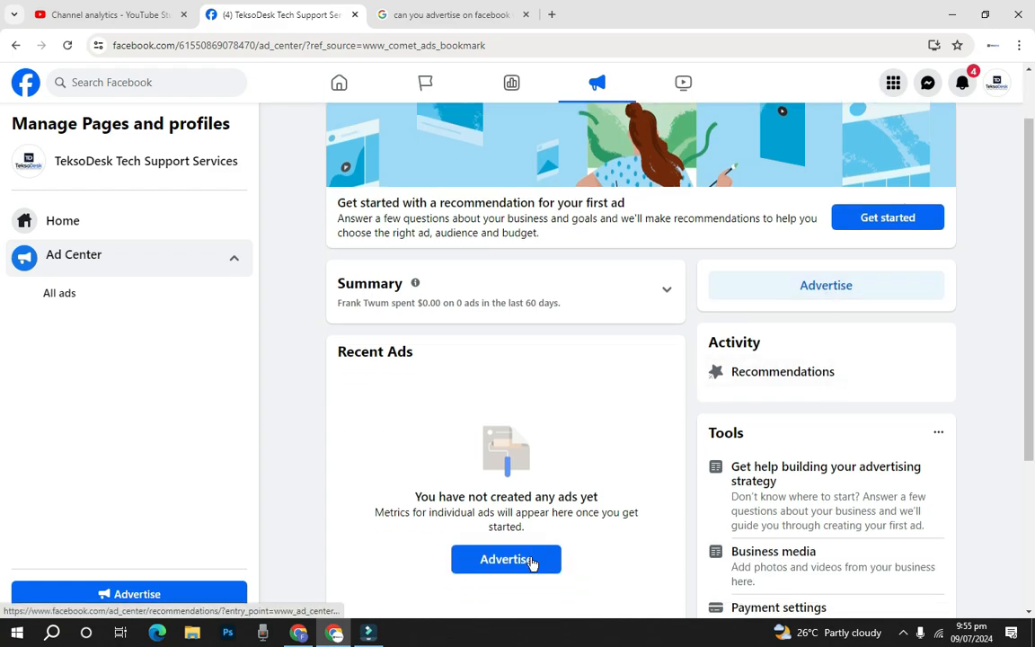
{"action": "left_click", "coordinate": [827, 286]}
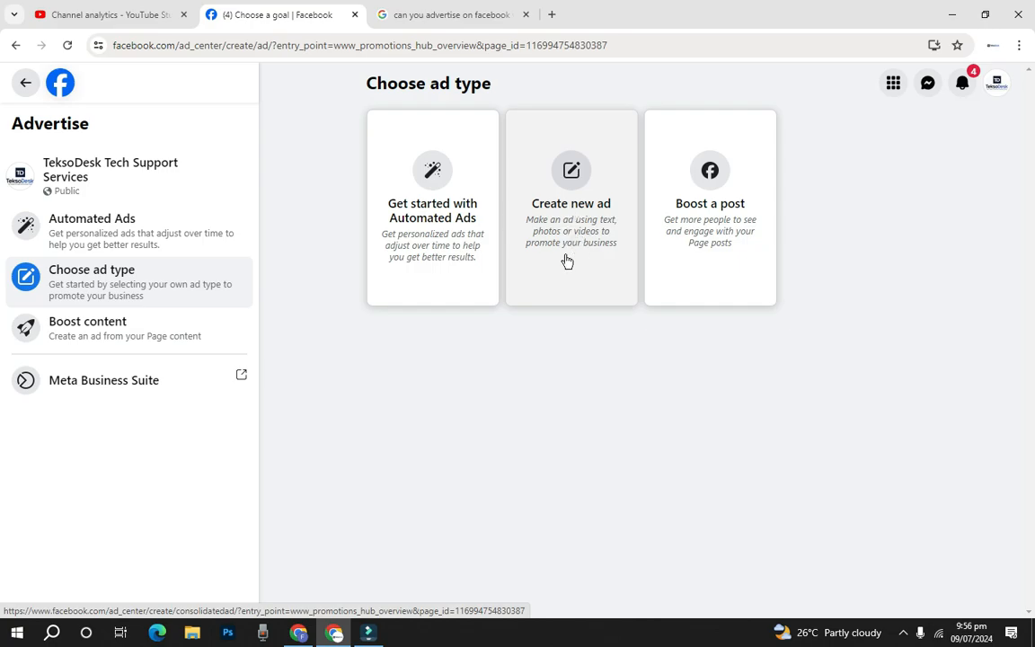
{"action": "left_click", "coordinate": [563, 190]}
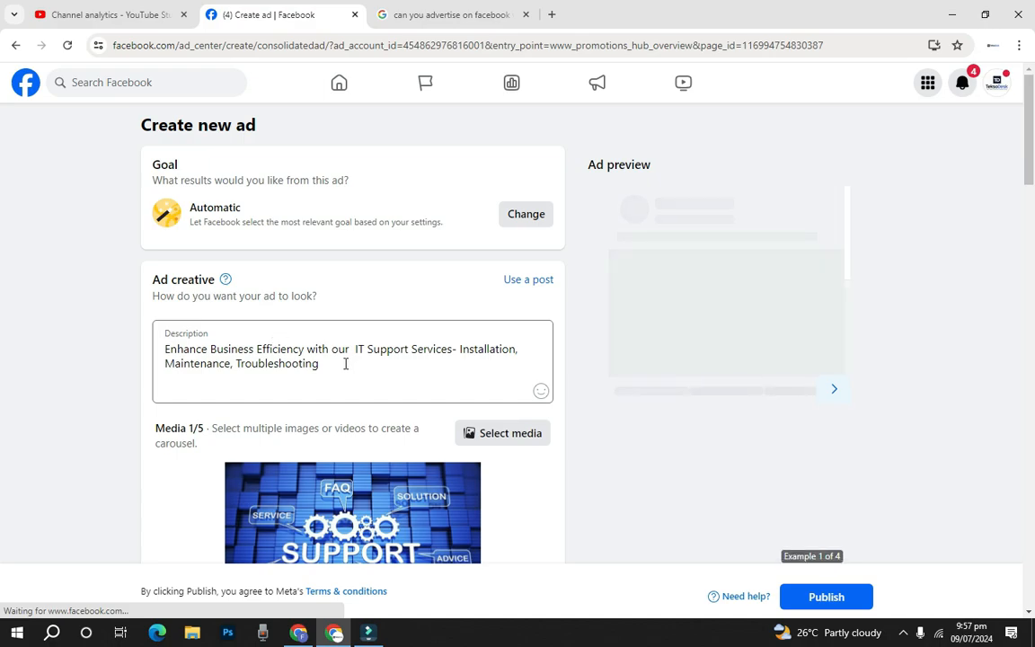
{"action": "left_click_drag", "start_coordinate": [166, 355], "coordinate": [322, 362]}
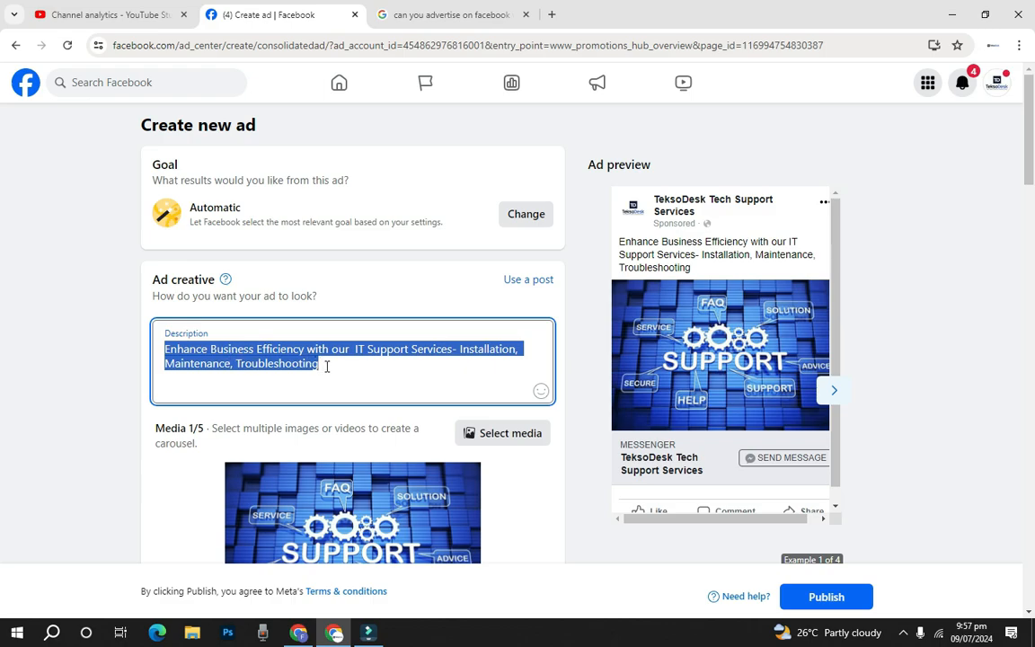
{"action": "left_click", "coordinate": [324, 365]}
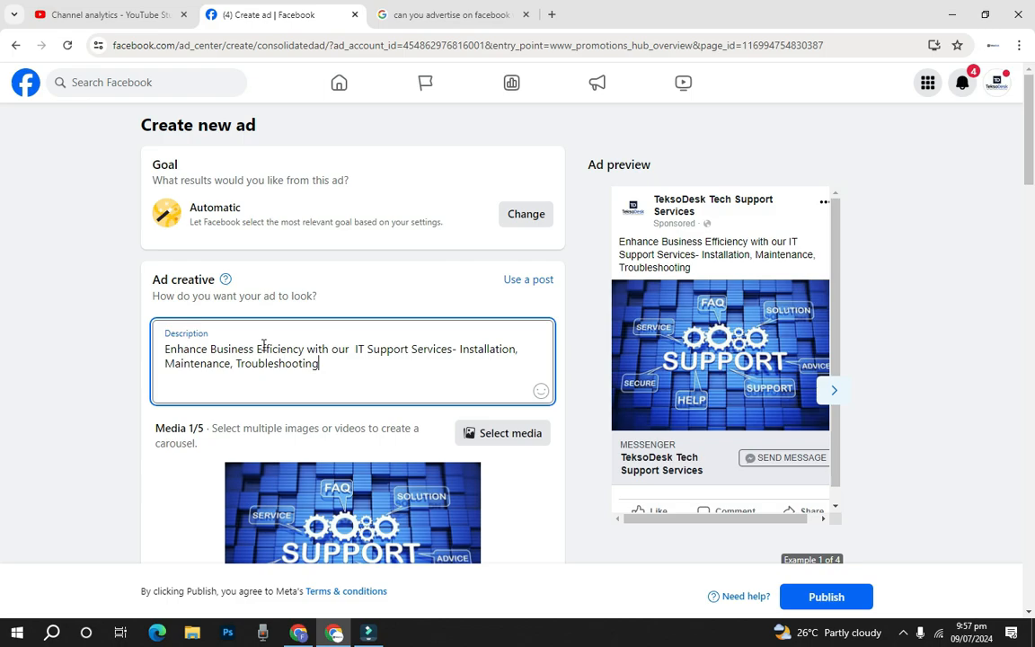
Replace the ad's blue support image with the 2062 x 1080 EazziPOS software image from the ad account's media.
{"action": "scroll", "coordinate": [263, 346], "scroll_direction": "down", "scroll_amount": 2}
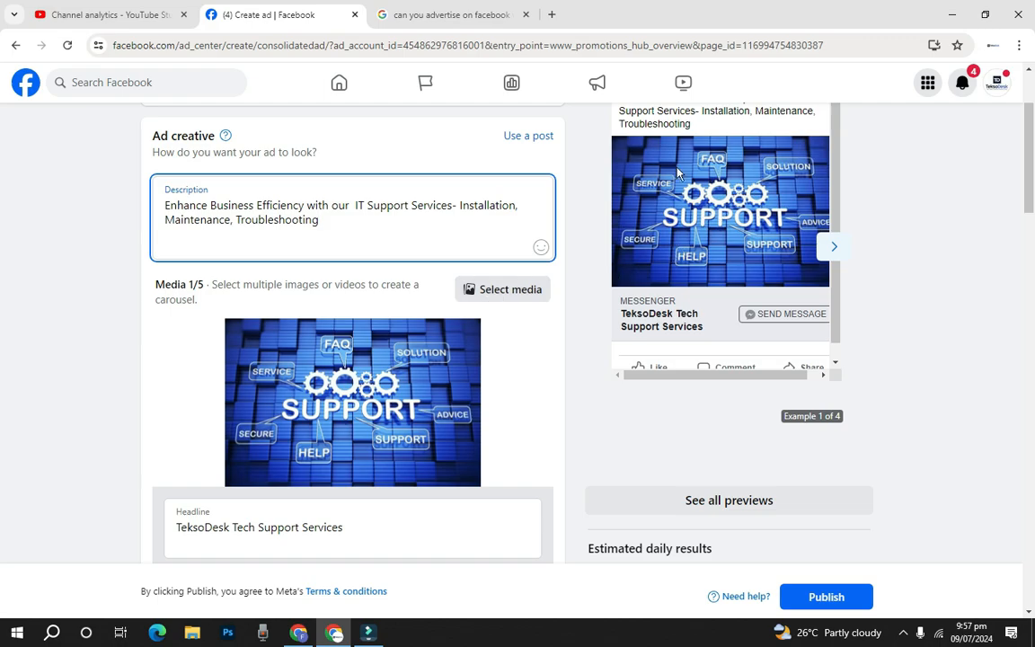
{"action": "left_click", "coordinate": [487, 299]}
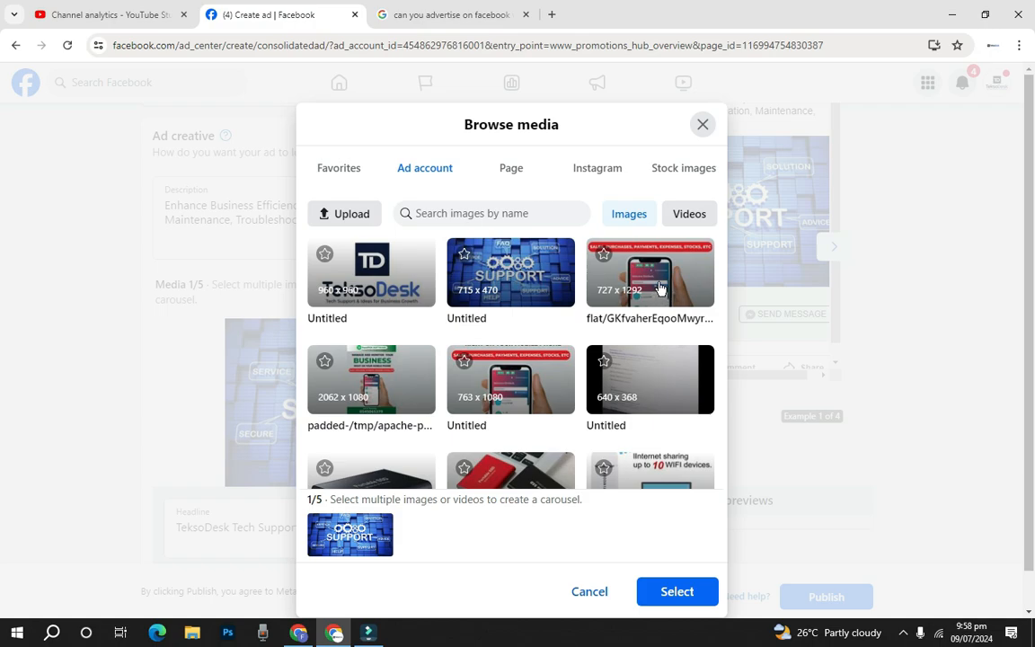
{"action": "left_click", "coordinate": [405, 381]}
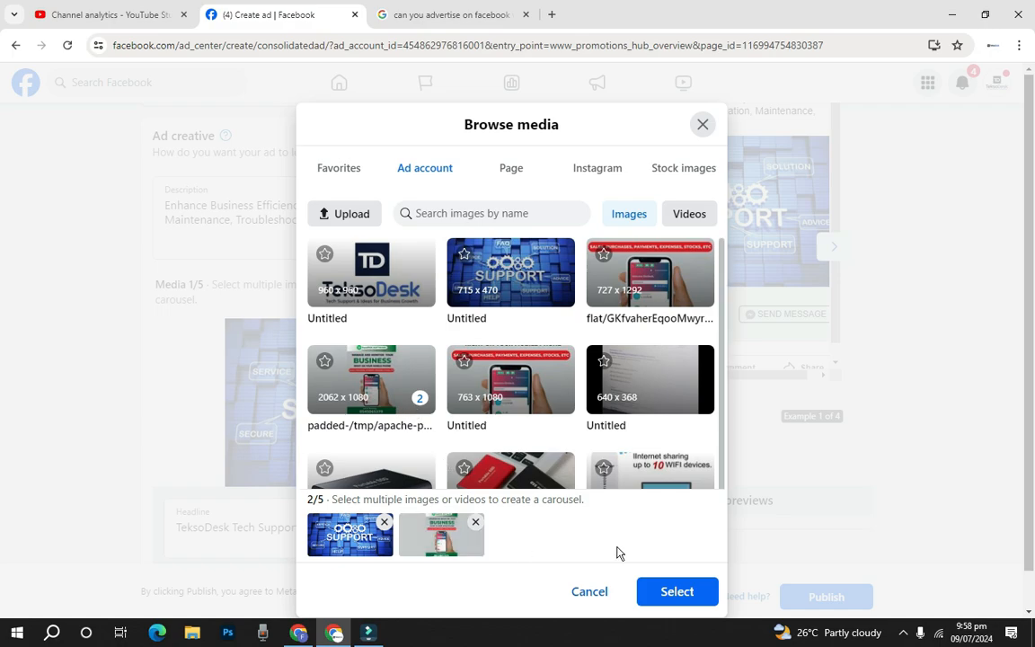
{"action": "left_click", "coordinate": [653, 592]}
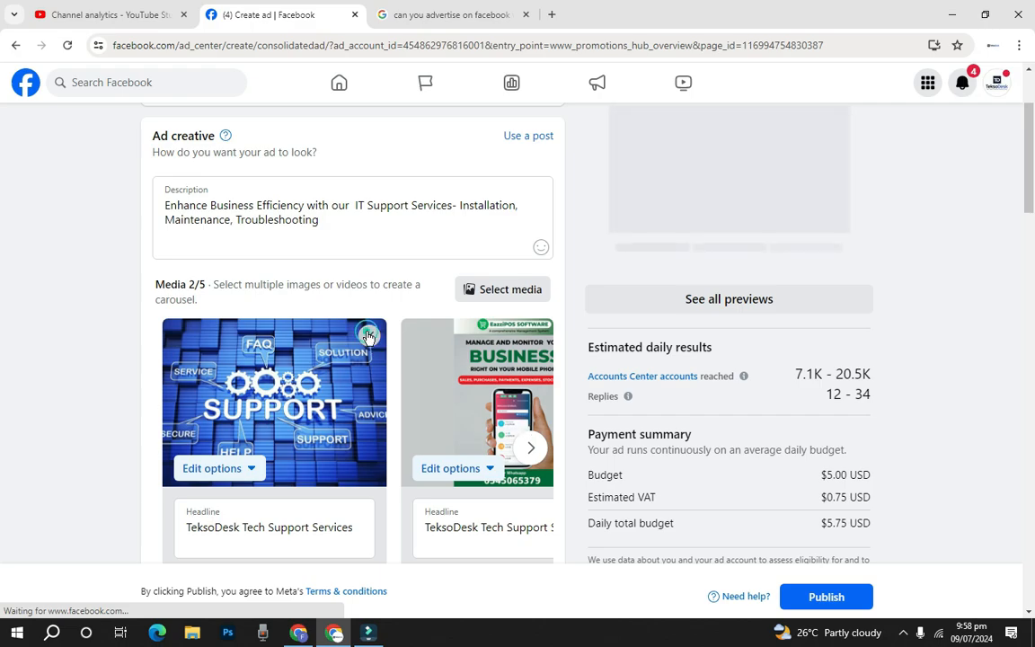
{"action": "left_click", "coordinate": [369, 337]}
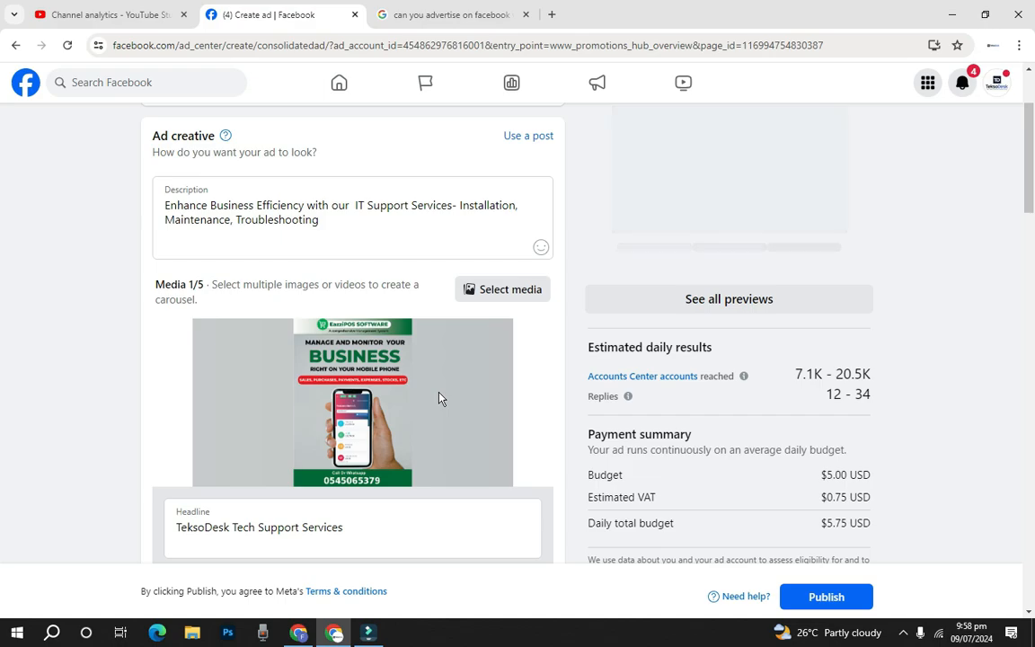
Replace the ad's headline with "Get POS System Now".
{"action": "scroll", "coordinate": [439, 398], "scroll_direction": "down", "scroll_amount": 1}
{"action": "left_click_drag", "start_coordinate": [350, 457], "coordinate": [174, 461]}
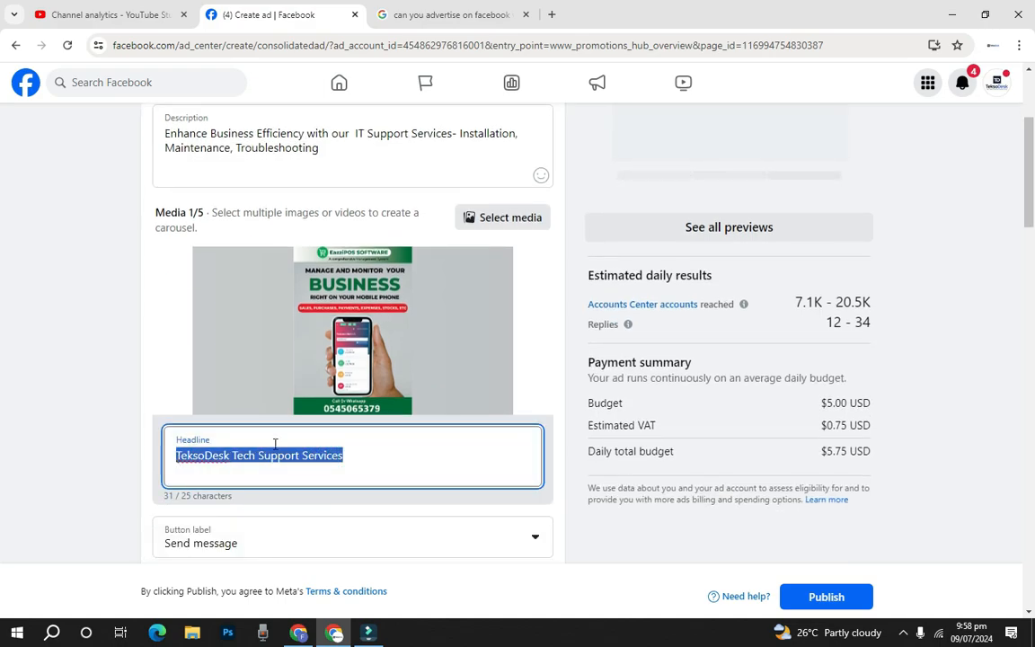
{"action": "scroll", "coordinate": [344, 465], "scroll_direction": "up", "scroll_amount": 1}
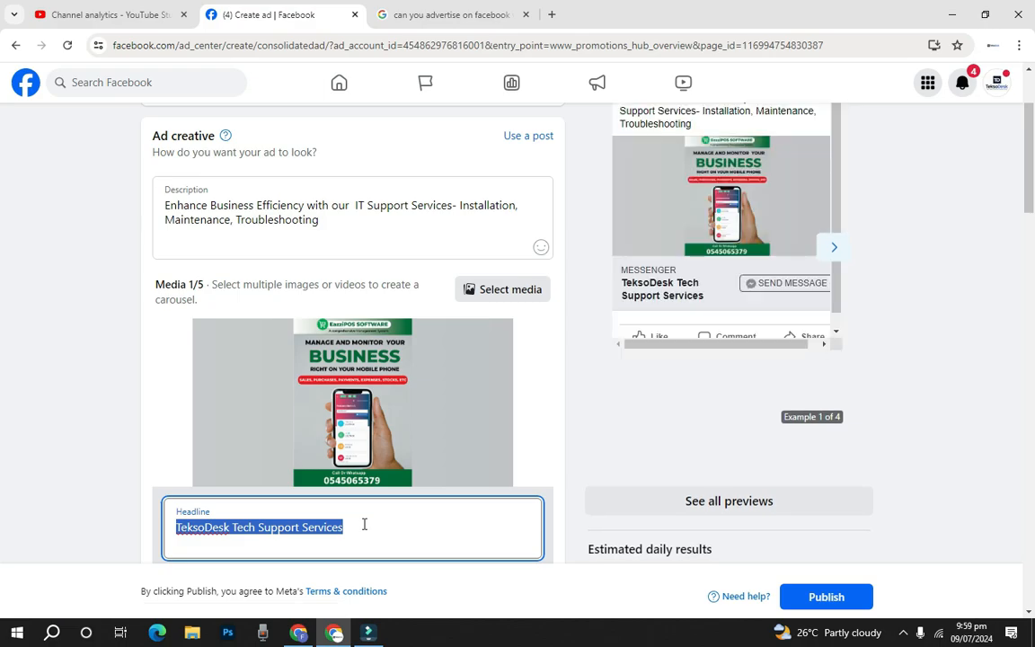
{"action": "type", "text": "Get POS System Now"}
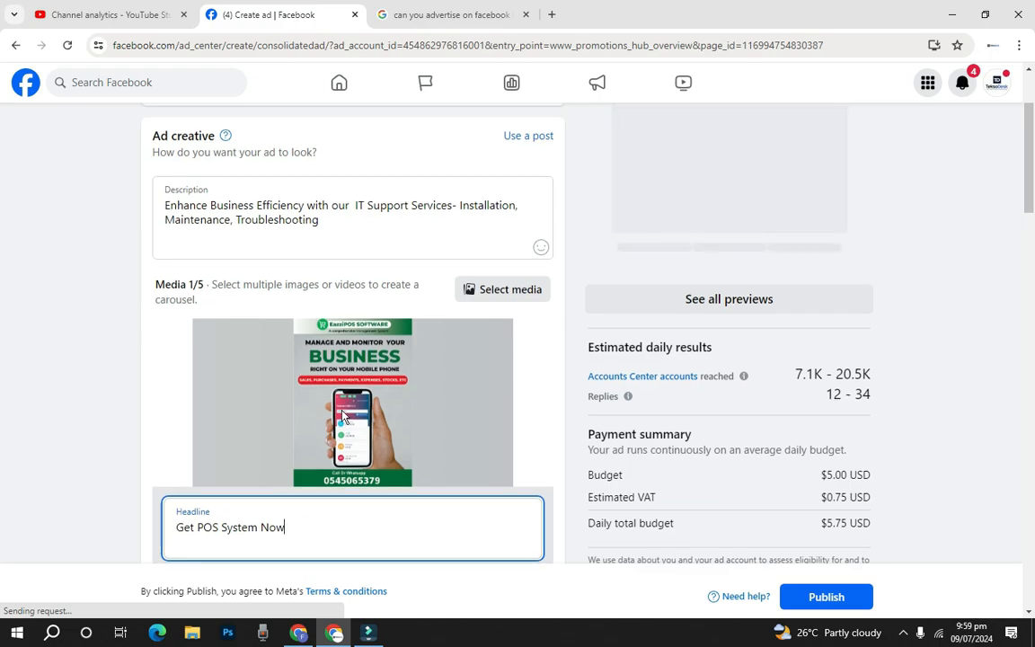
Check the ad preview with the new headline and set the button label to Call now.
{"action": "scroll", "coordinate": [341, 415], "scroll_direction": "down", "scroll_amount": 3}
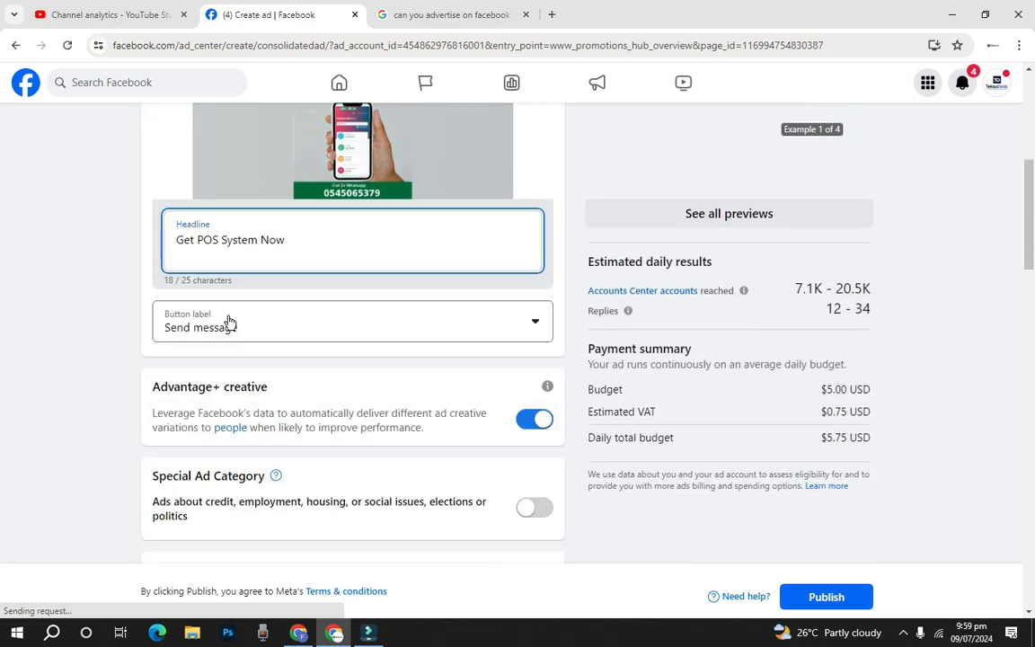
{"action": "scroll", "coordinate": [254, 352], "scroll_direction": "up", "scroll_amount": 1}
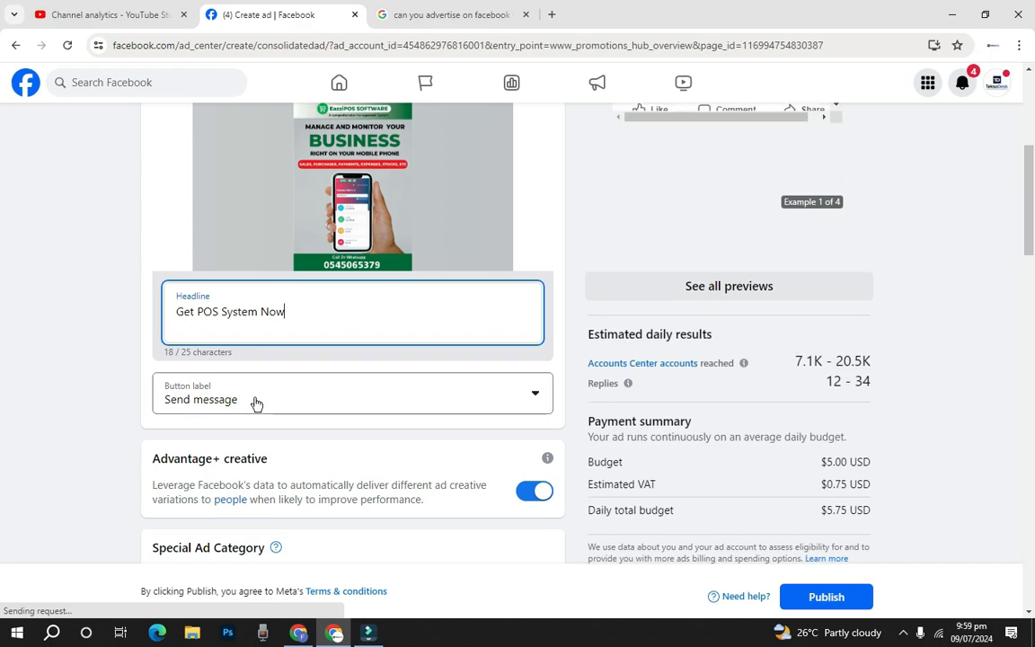
{"action": "scroll", "coordinate": [254, 389], "scroll_direction": "up", "scroll_amount": 2}
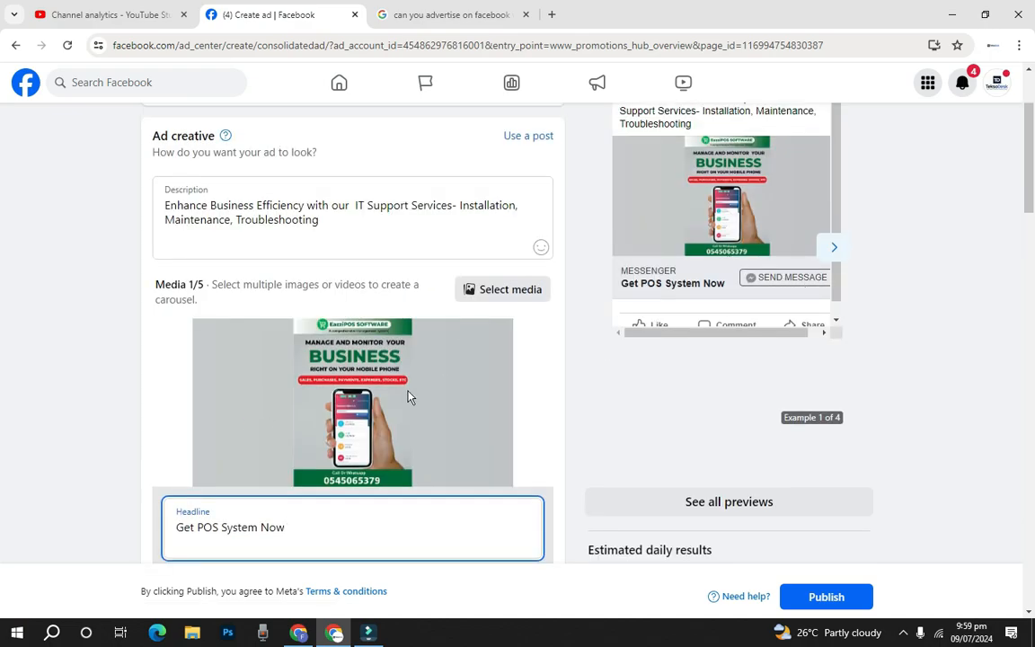
{"action": "scroll", "coordinate": [319, 501], "scroll_direction": "down", "scroll_amount": 2}
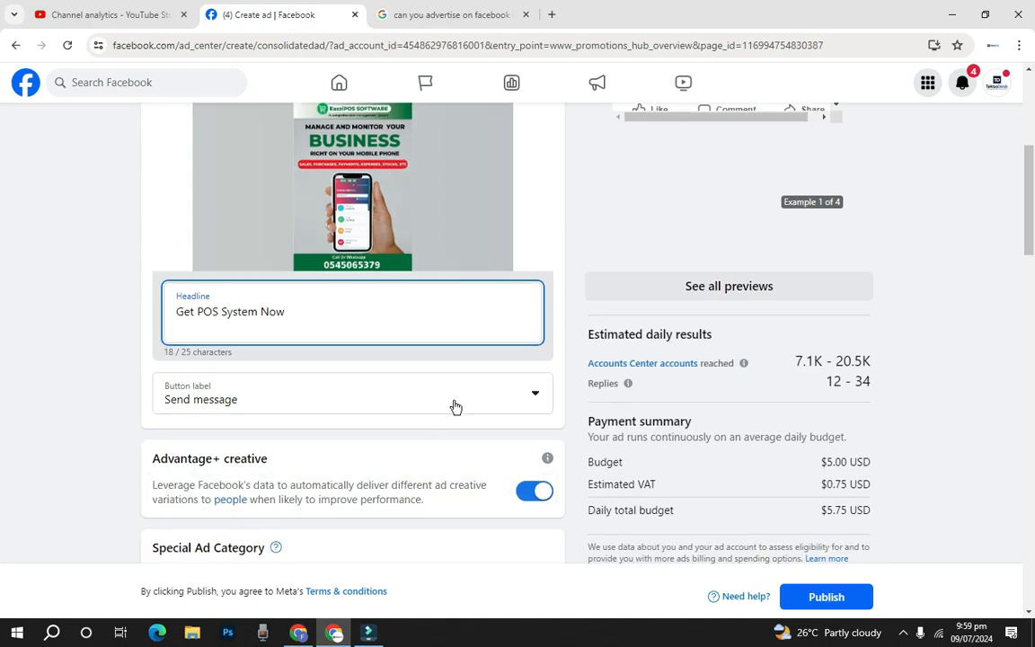
{"action": "left_click", "coordinate": [537, 396]}
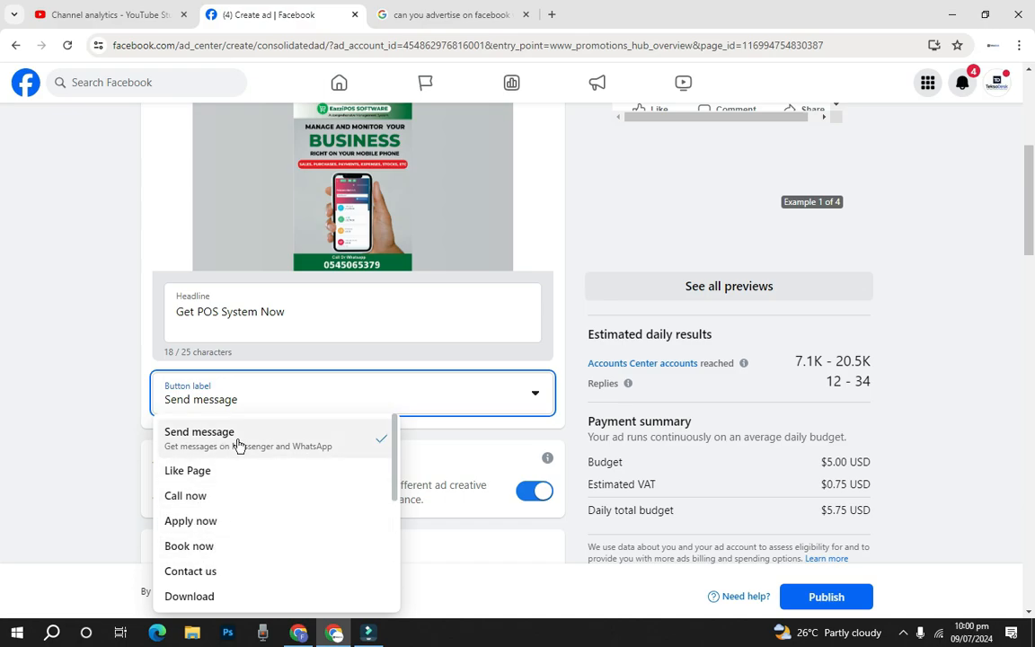
{"action": "left_click", "coordinate": [220, 497]}
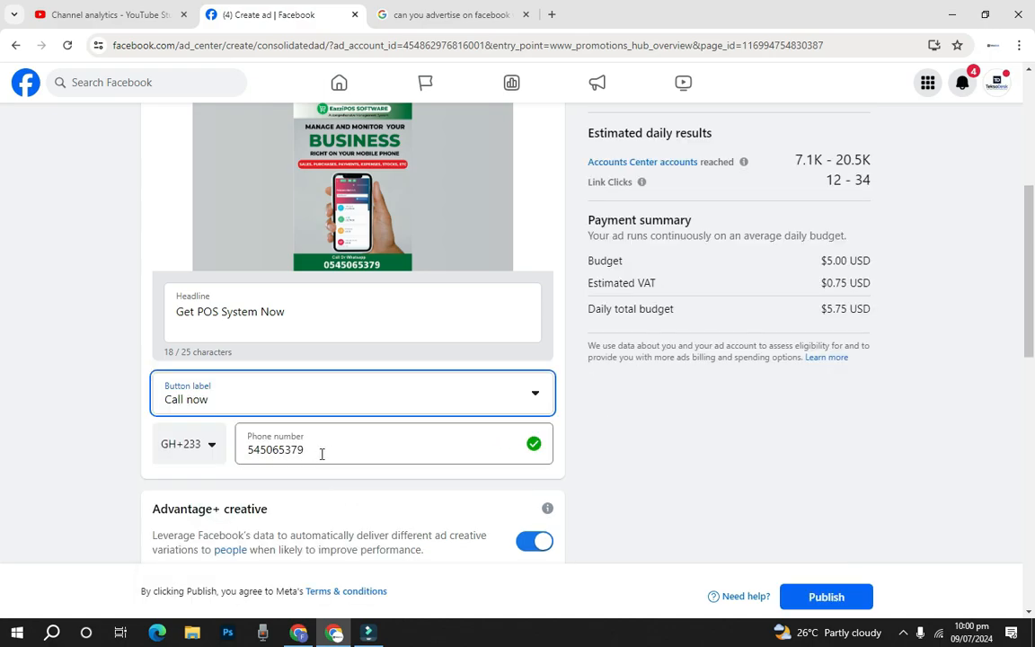
Look through the other button label options and set the label back to Send message.
{"action": "left_click", "coordinate": [295, 401]}
{"action": "scroll", "coordinate": [249, 535], "scroll_direction": "down", "scroll_amount": 1}
{"action": "scroll", "coordinate": [249, 530], "scroll_direction": "down", "scroll_amount": 1}
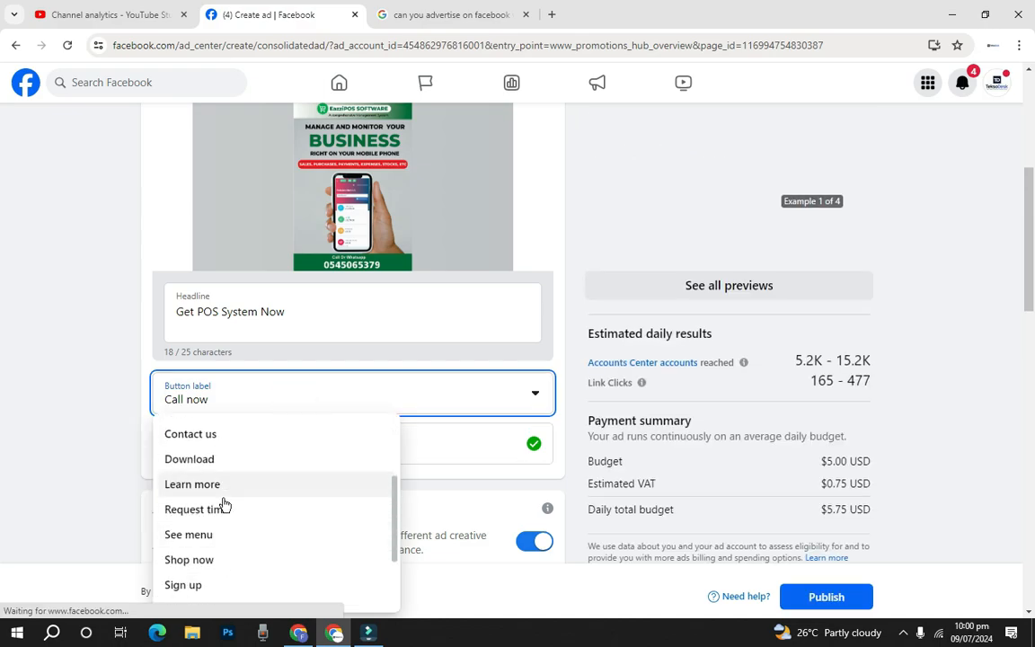
{"action": "scroll", "coordinate": [255, 538], "scroll_direction": "up", "scroll_amount": 2}
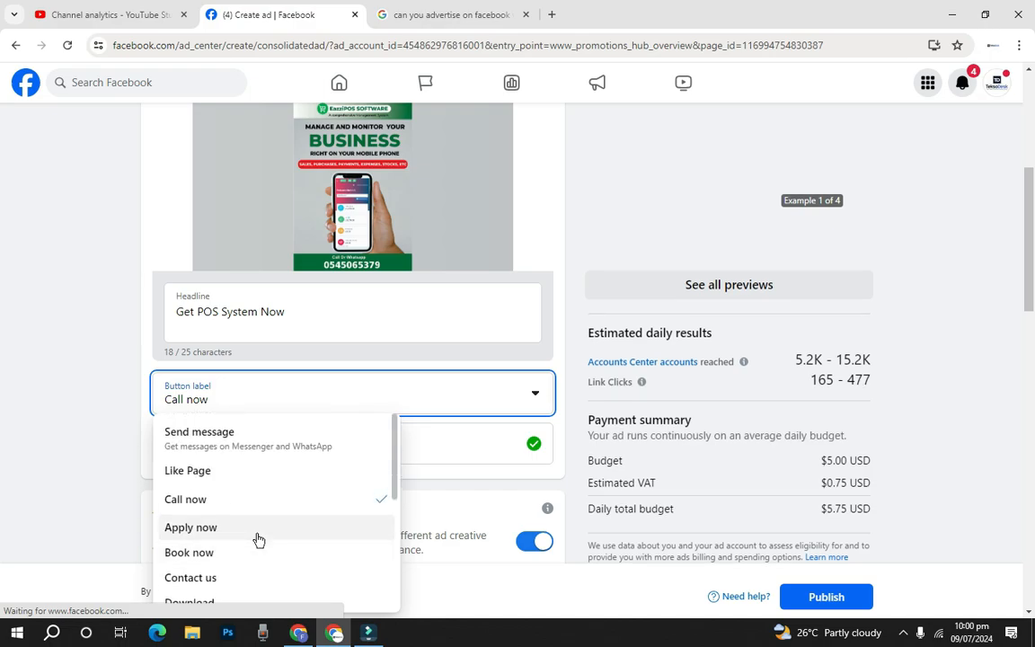
{"action": "left_click", "coordinate": [224, 440]}
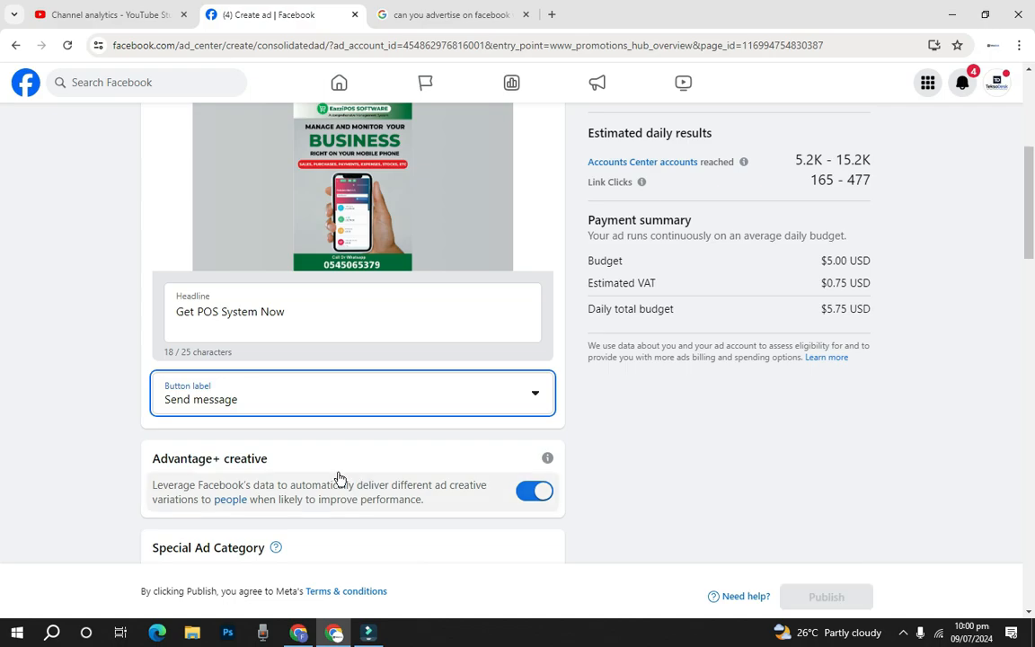
Review the ad's Advantage+ creative, special ad category, message template and messaging app settings.
{"action": "scroll", "coordinate": [340, 478], "scroll_direction": "down", "scroll_amount": 2}
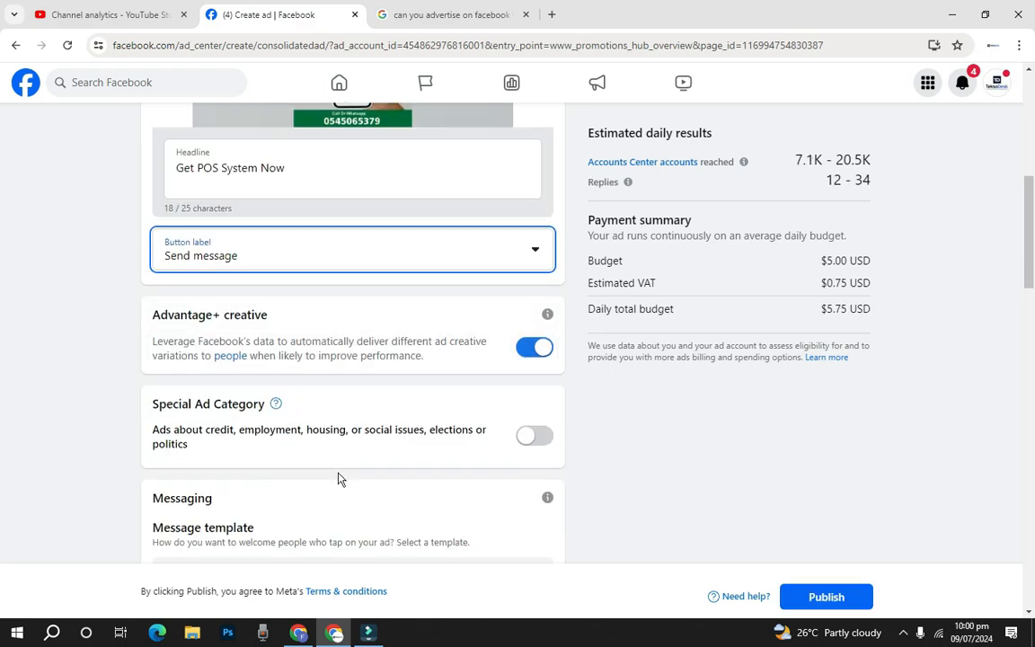
{"action": "scroll", "coordinate": [339, 478], "scroll_direction": "down", "scroll_amount": 2}
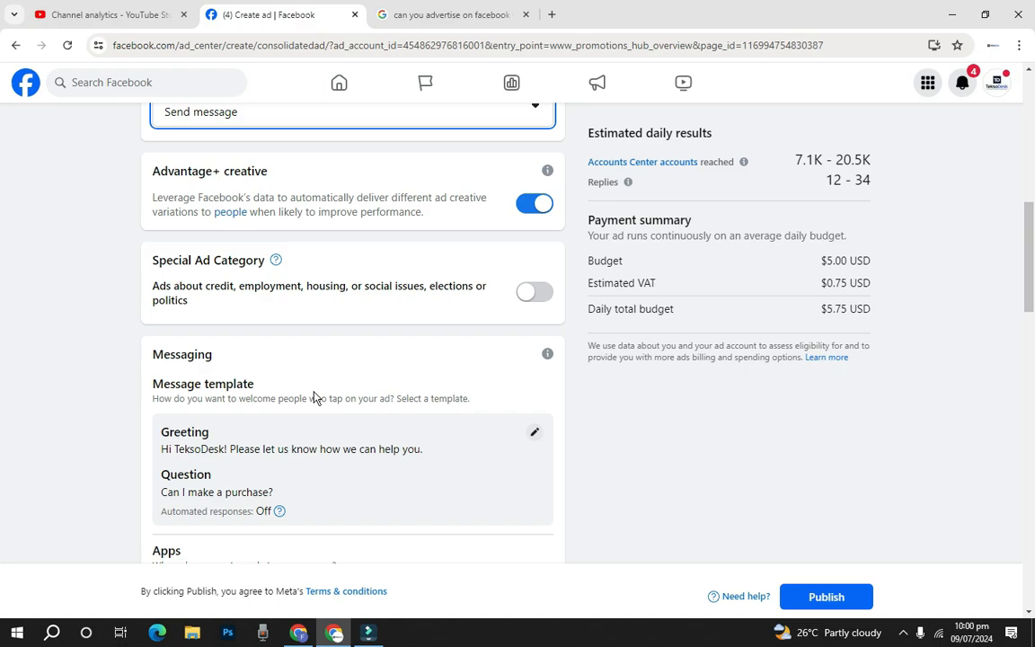
{"action": "scroll", "coordinate": [313, 398], "scroll_direction": "down", "scroll_amount": 1}
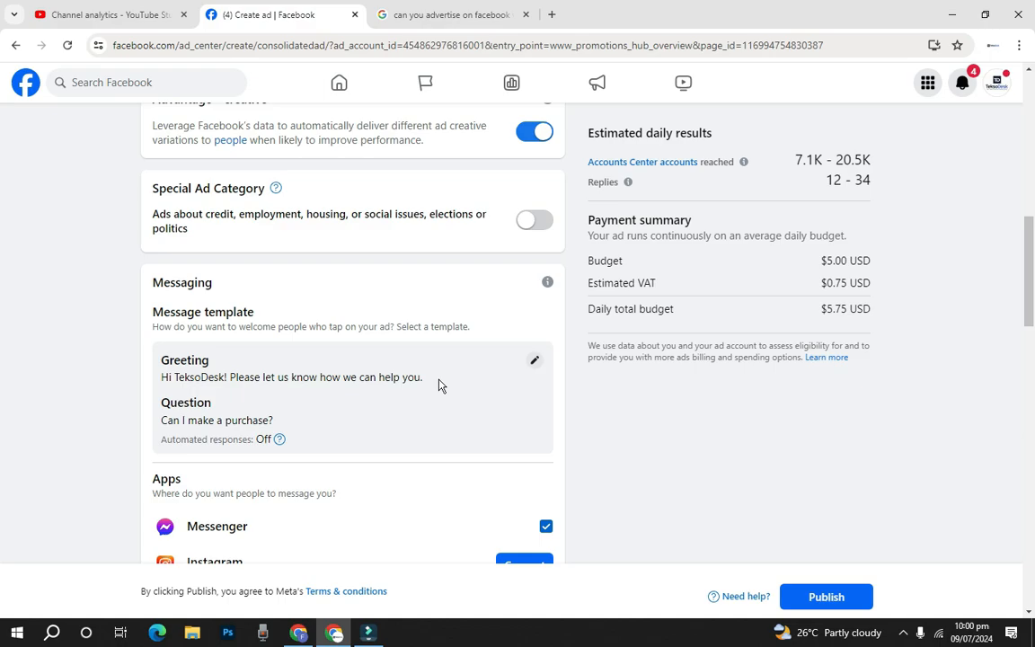
{"action": "scroll", "coordinate": [438, 384], "scroll_direction": "down", "scroll_amount": 3}
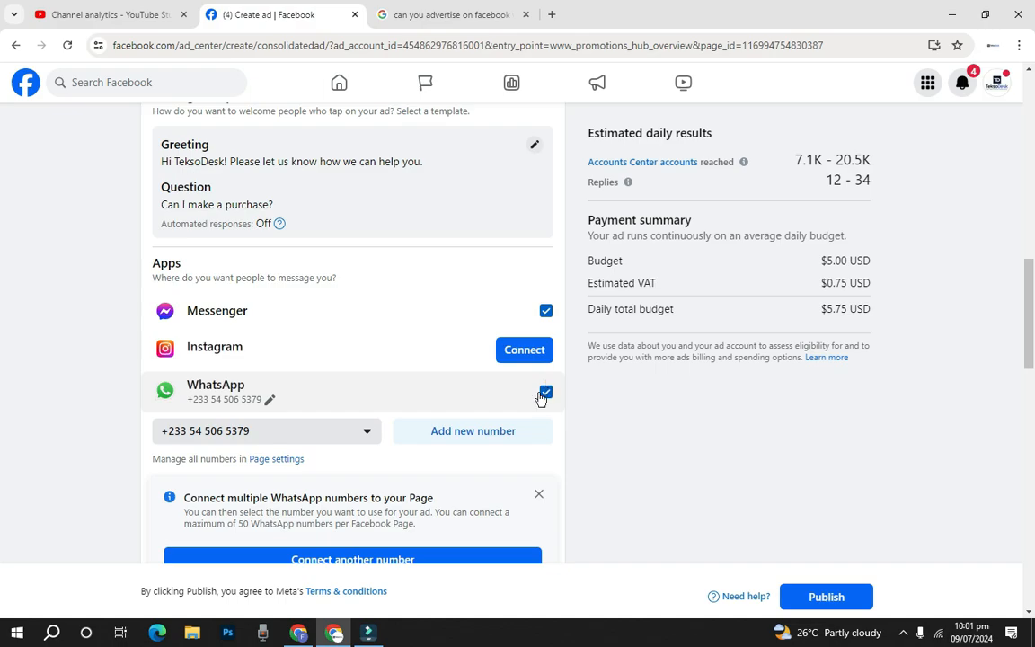
{"action": "scroll", "coordinate": [537, 399], "scroll_direction": "down", "scroll_amount": 1}
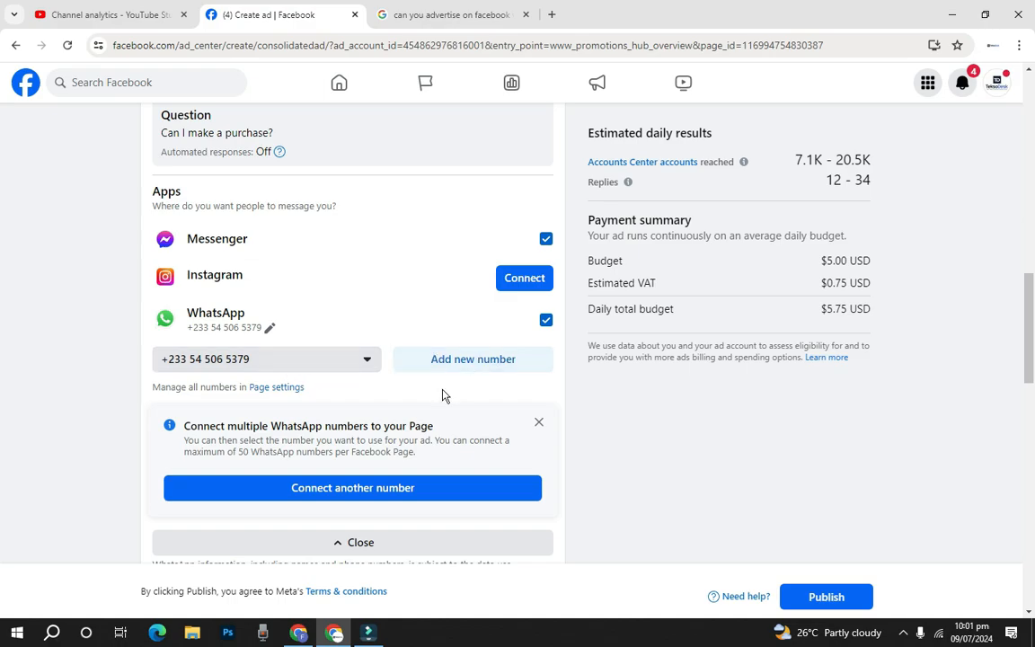
{"action": "double_click", "coordinate": [239, 452]}
Open the Advantage audience details for editing, try the Women and Men gender options, and set the gender back to All.
{"action": "scroll", "coordinate": [415, 454], "scroll_direction": "down", "scroll_amount": 5}
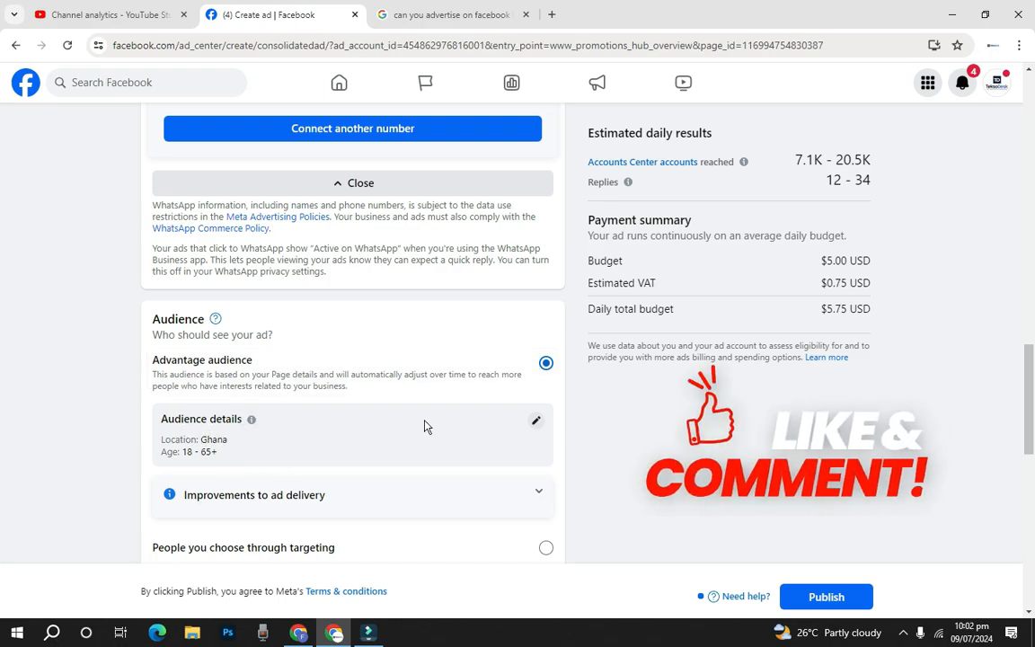
{"action": "left_click", "coordinate": [535, 422]}
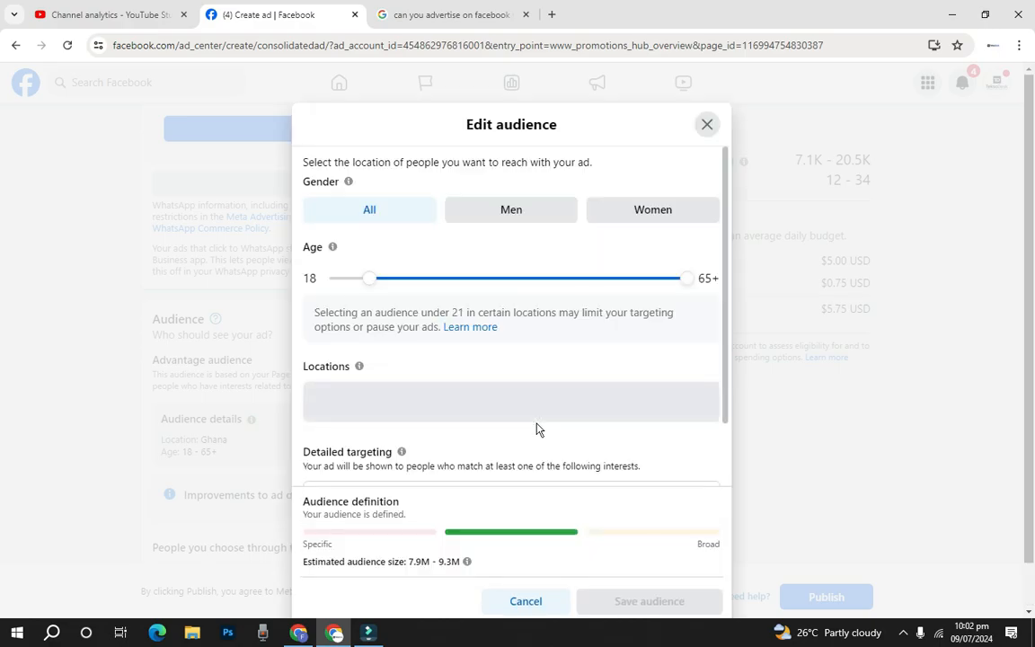
{"action": "left_click", "coordinate": [517, 210]}
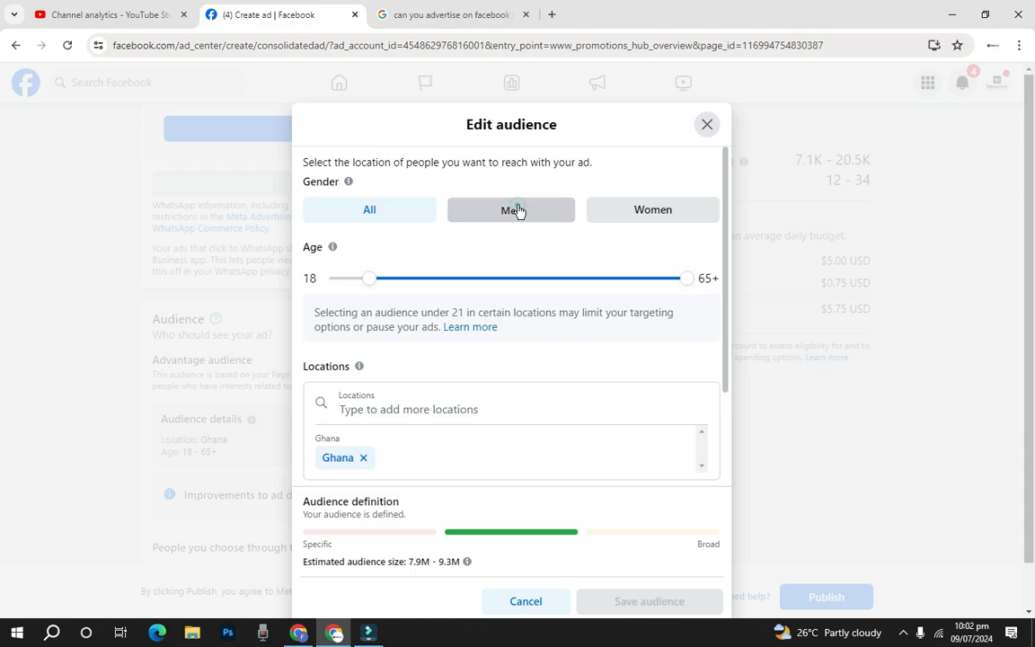
{"action": "left_click", "coordinate": [620, 208]}
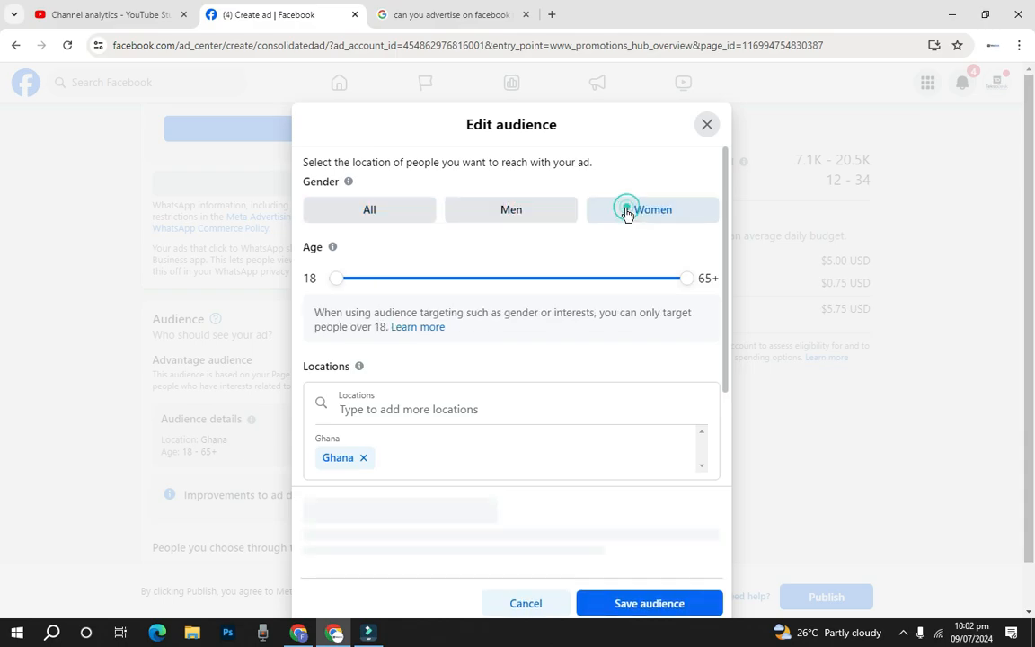
{"action": "left_click", "coordinate": [481, 215]}
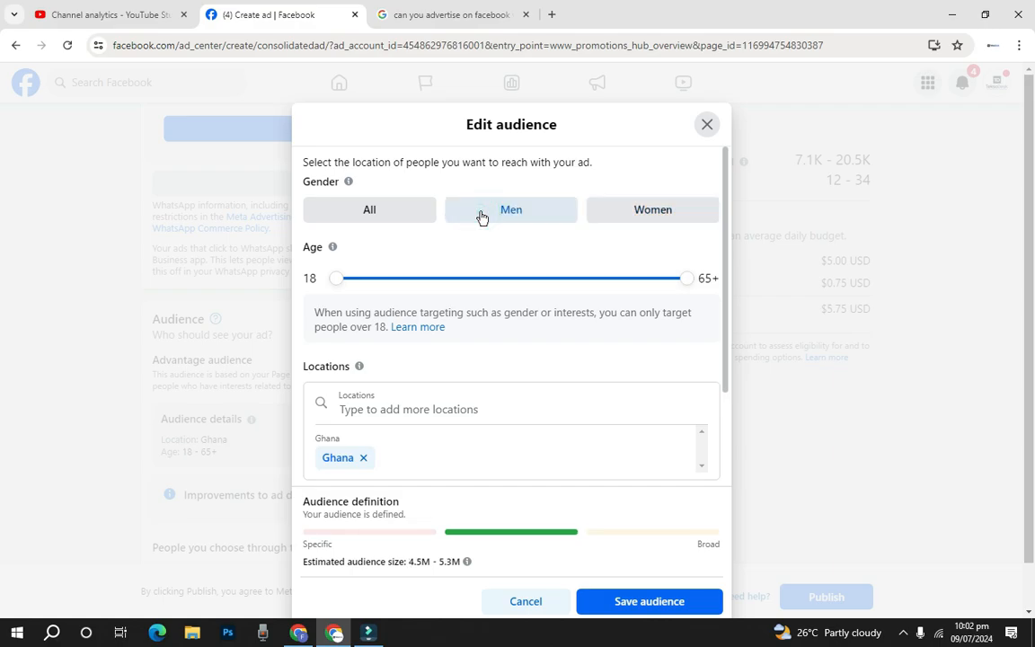
{"action": "left_click", "coordinate": [363, 213]}
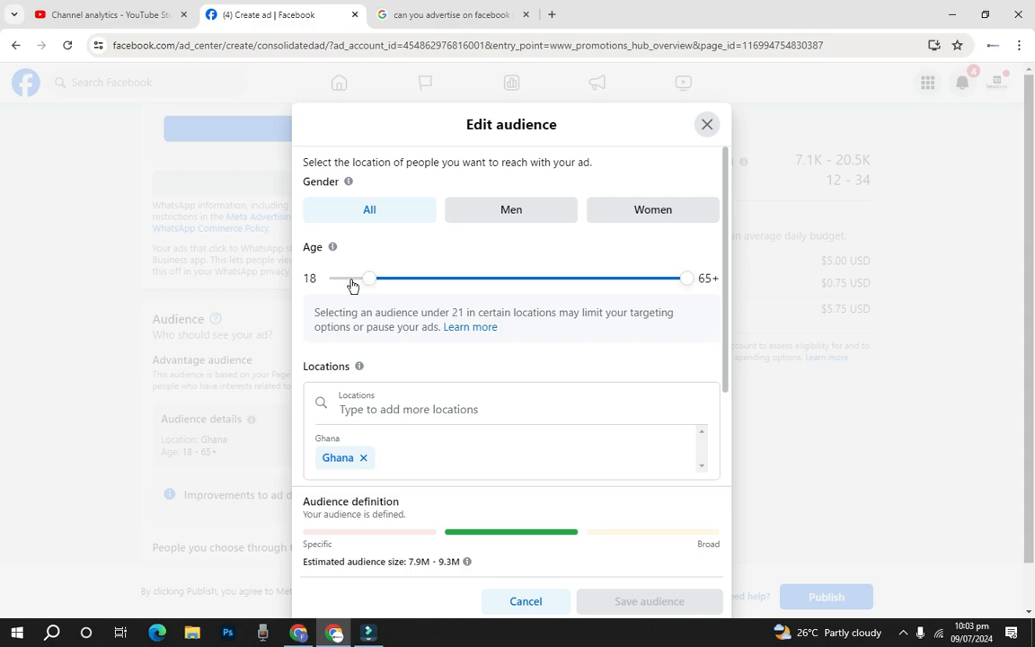
Set the audience's minimum age to 26, keeping the upper limit at 65+.
{"action": "double_click", "coordinate": [315, 279]}
{"action": "left_click", "coordinate": [390, 257]}
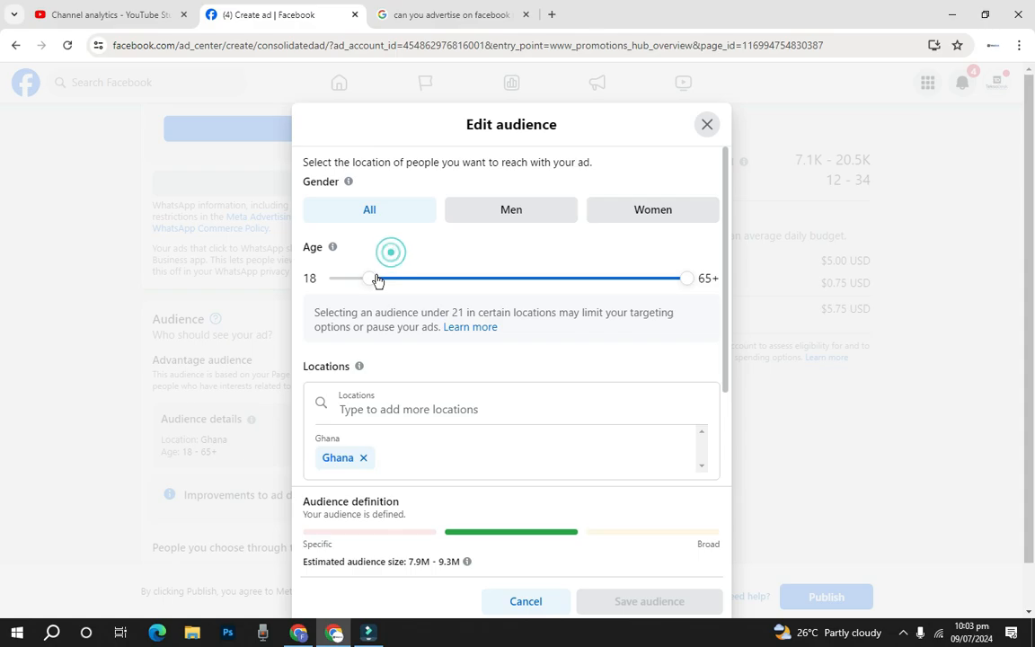
{"action": "left_click_drag", "start_coordinate": [376, 283], "coordinate": [424, 281]}
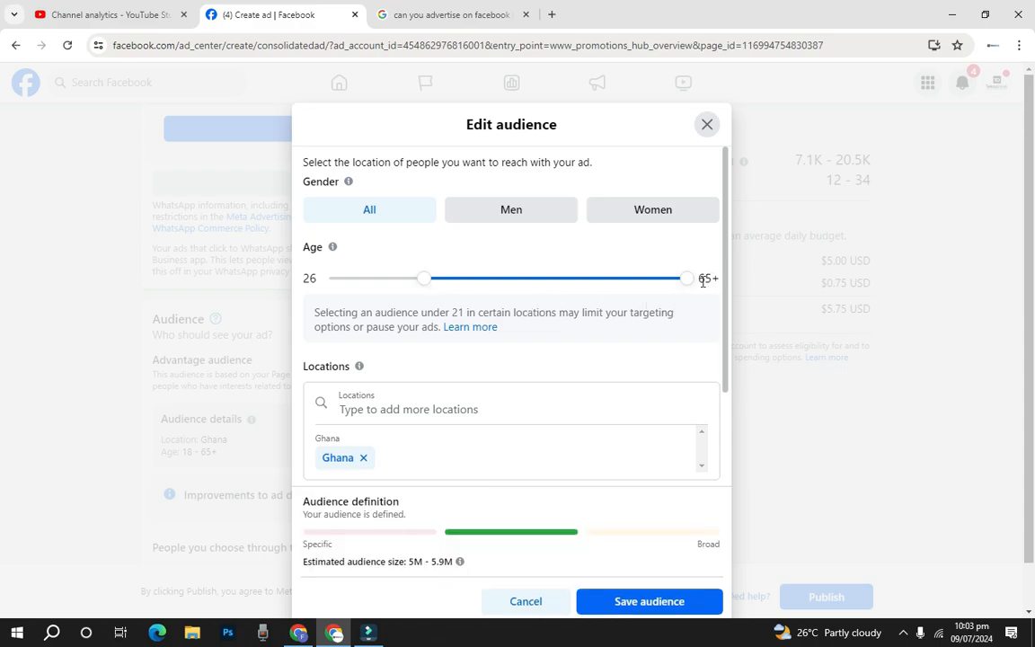
Search the audience locations for "usa" and clear the search without adding a location.
{"action": "scroll", "coordinate": [448, 412], "scroll_direction": "down", "scroll_amount": 3}
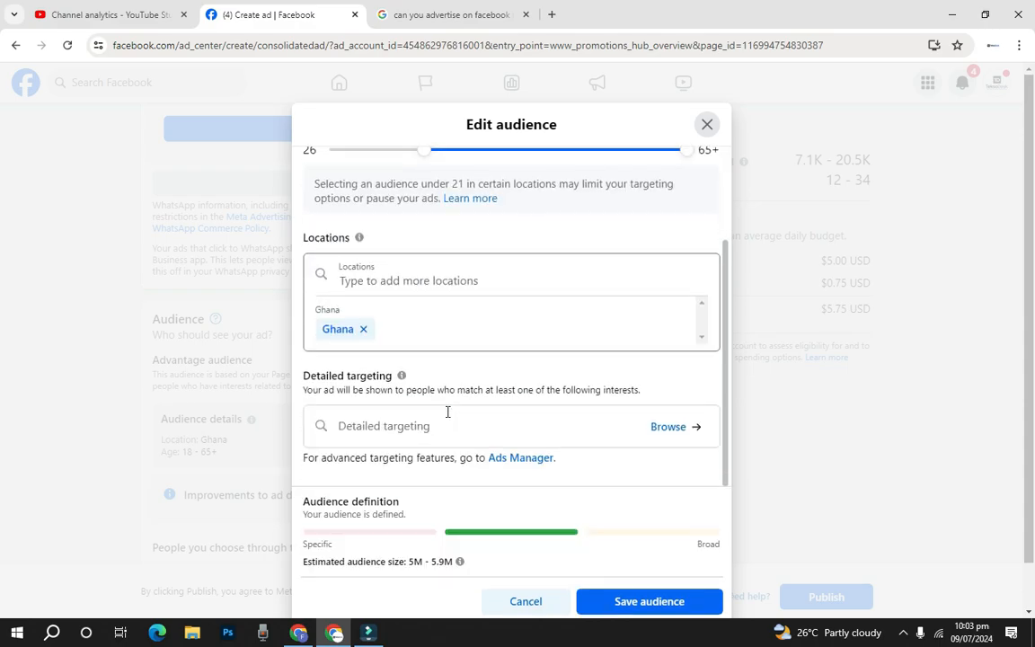
{"action": "left_click", "coordinate": [397, 280]}
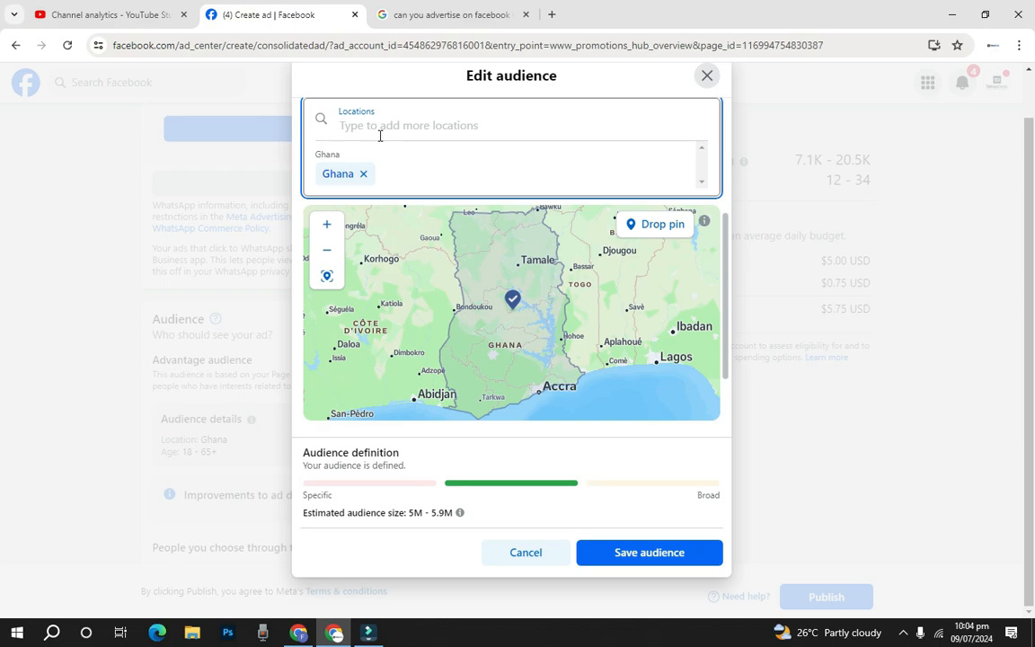
{"action": "type", "text": "usa"}
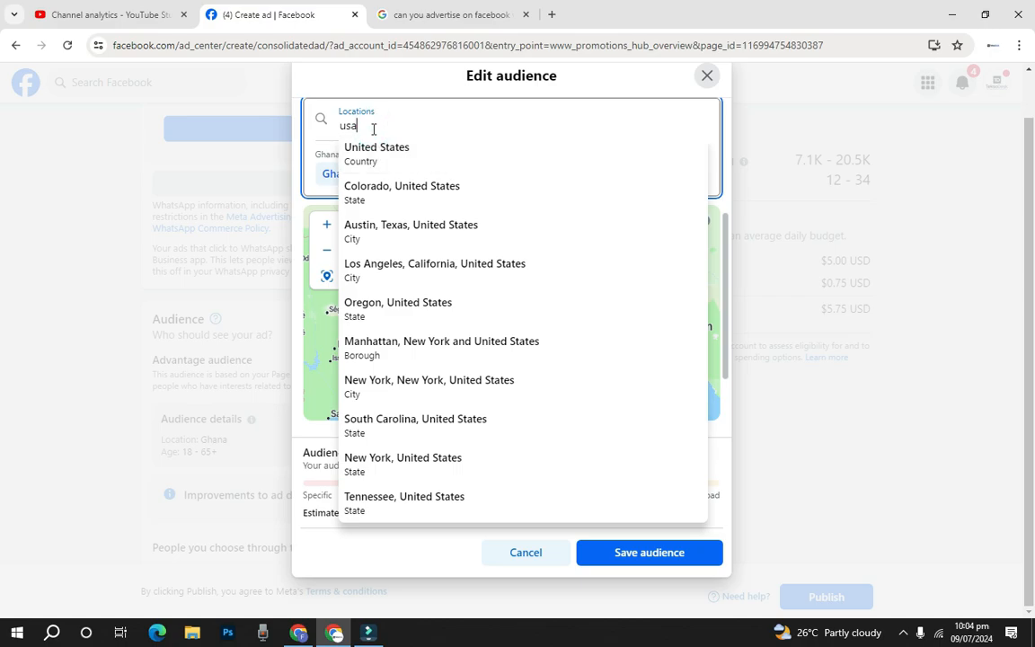
{"action": "key", "text": "BackSpace"}
{"action": "key", "text": "BackSpace"}
{"action": "key", "text": "BackSpace"}
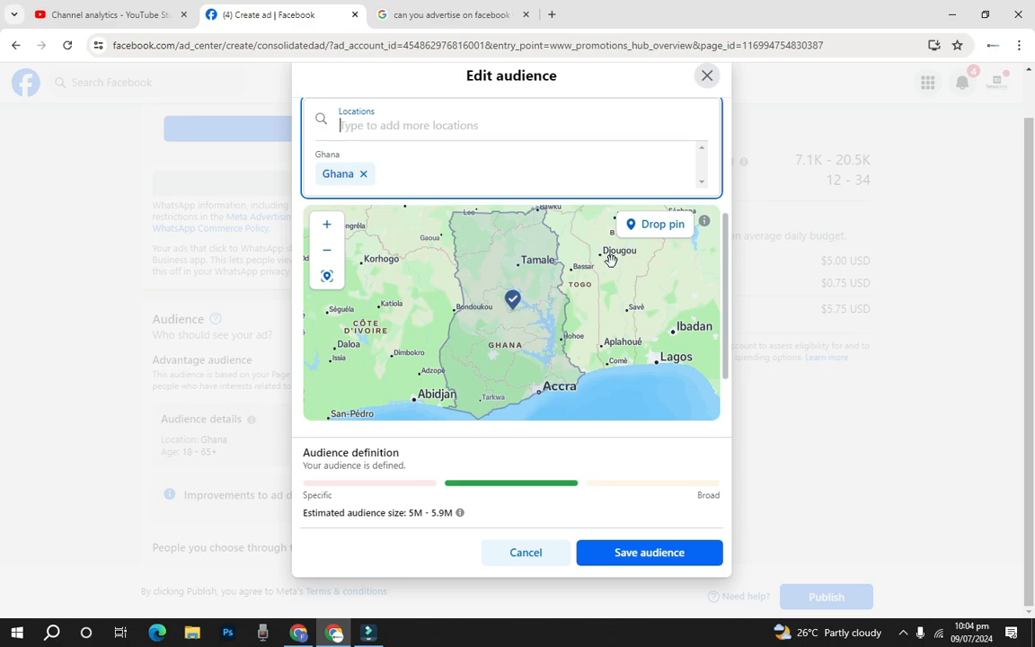
Drop a location pin near Ateiku in southwestern Ghana and set its radius to 13 mi.
{"action": "left_click", "coordinate": [665, 230]}
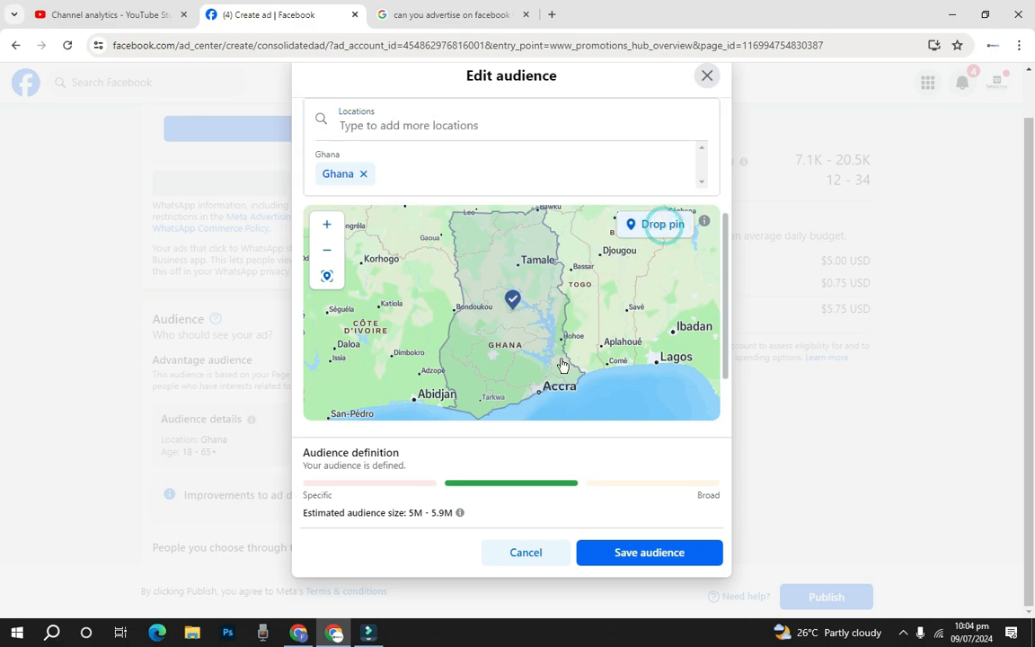
{"action": "left_click", "coordinate": [488, 396]}
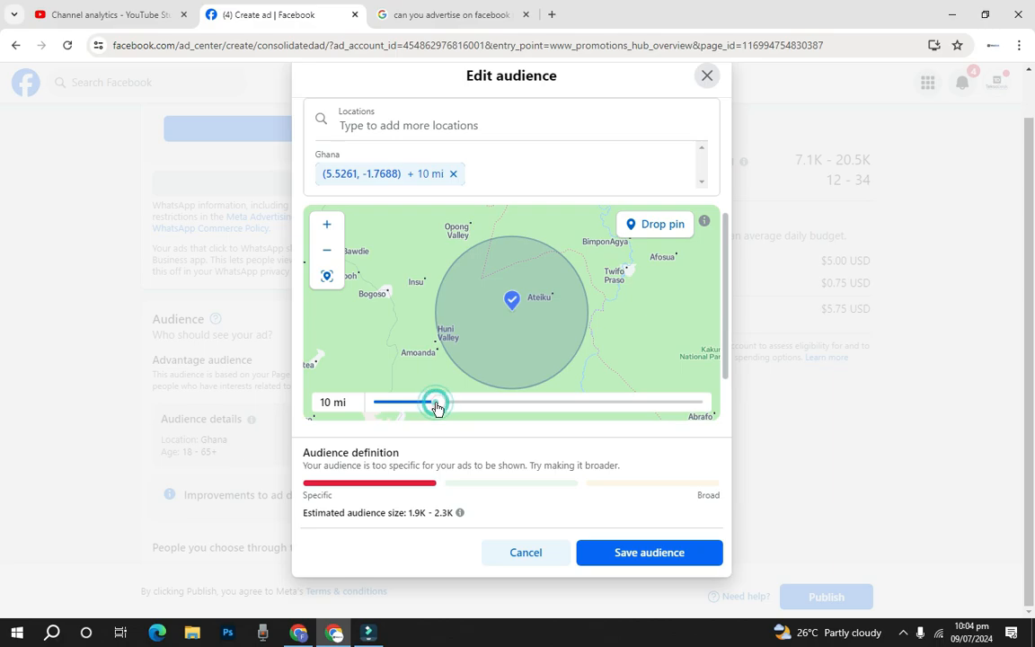
{"action": "left_click_drag", "start_coordinate": [437, 408], "coordinate": [460, 406]}
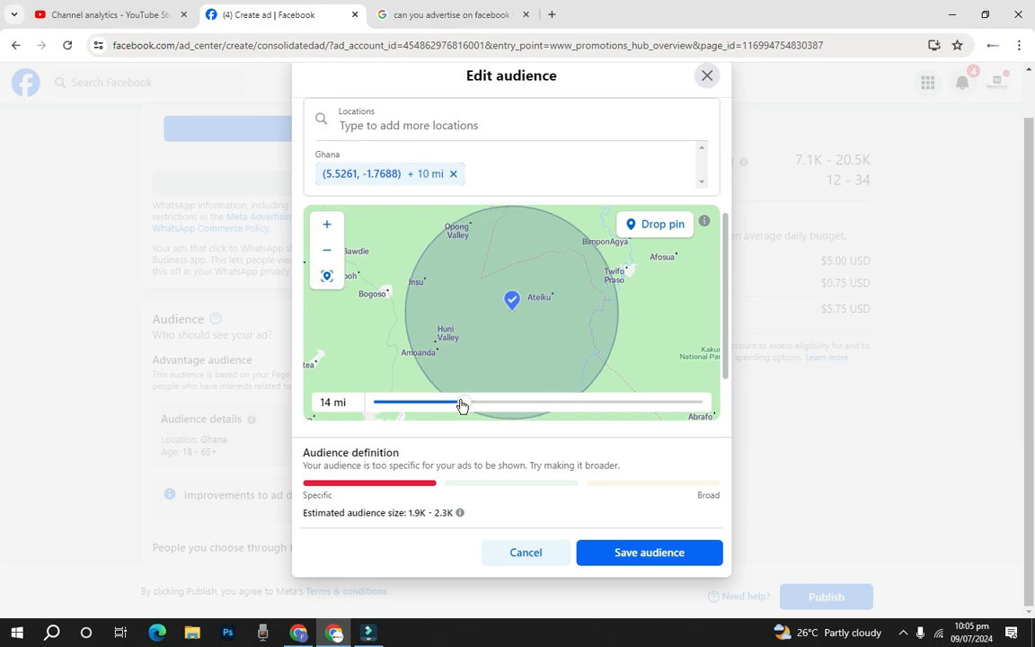
{"action": "left_click_drag", "start_coordinate": [461, 406], "coordinate": [457, 408]}
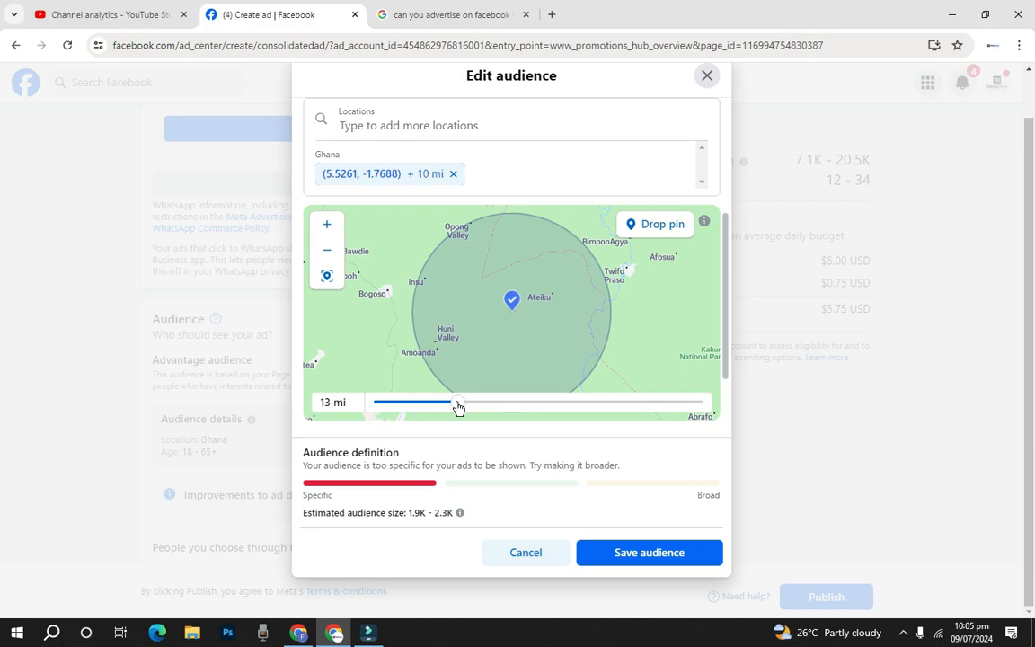
{"action": "left_click_drag", "start_coordinate": [458, 404], "coordinate": [457, 405]}
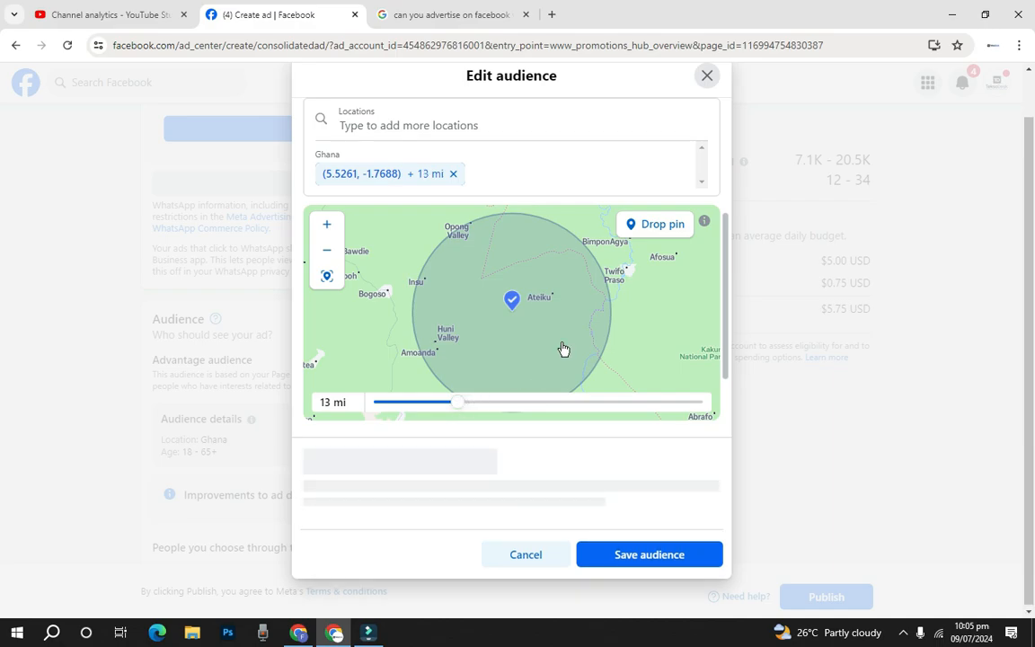
Drop another location pin just north of Accra, set its radius to 16 mi, and save the audience.
{"action": "left_click_drag", "start_coordinate": [724, 288], "coordinate": [724, 268]}
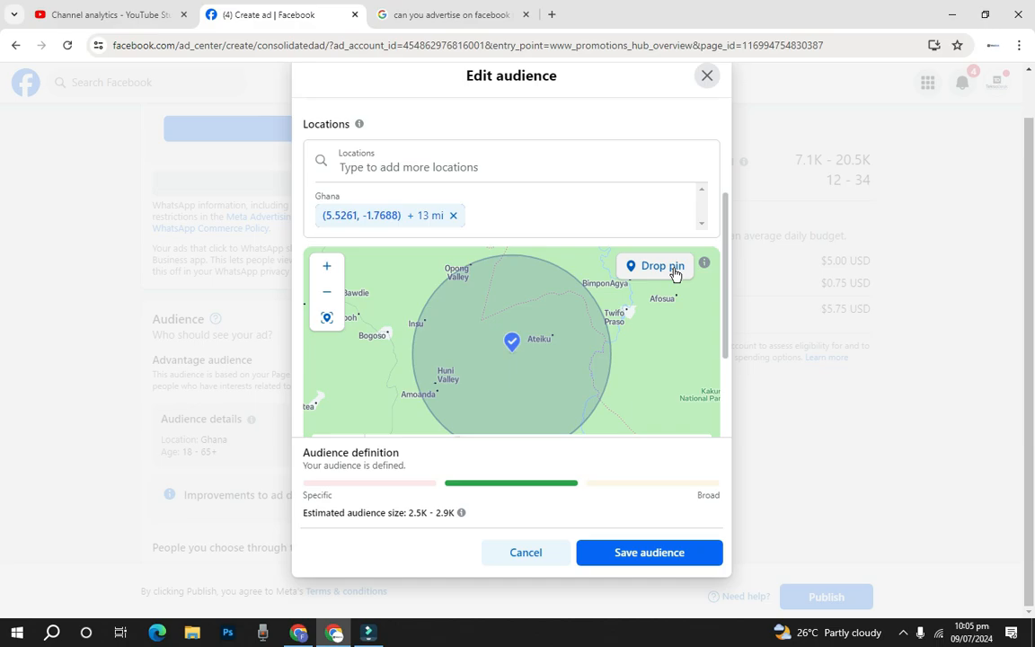
{"action": "left_click", "coordinate": [327, 293]}
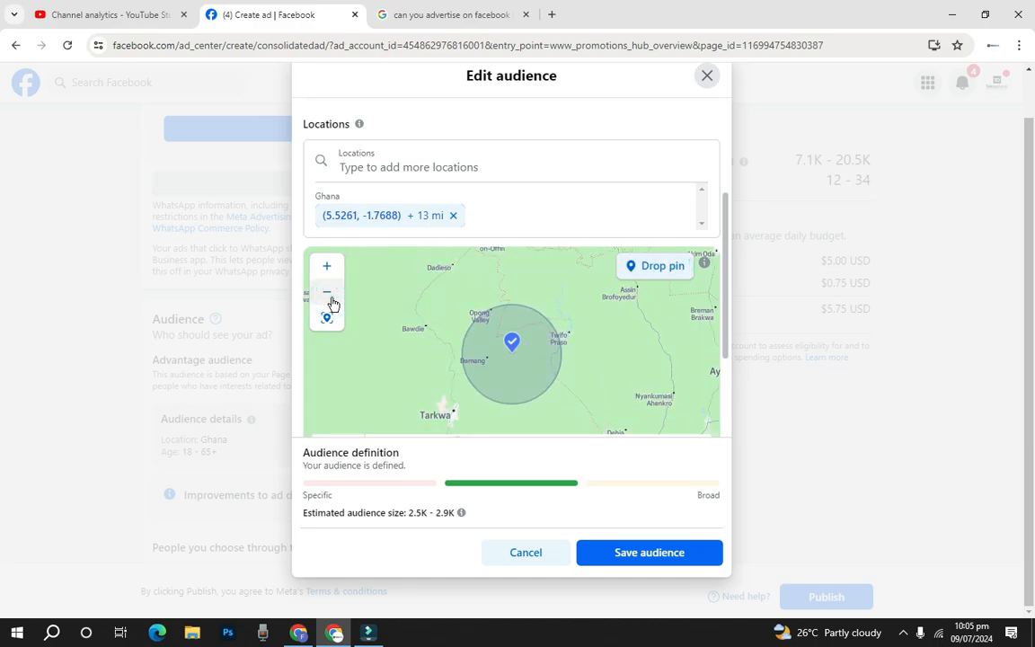
{"action": "left_click", "coordinate": [331, 304]}
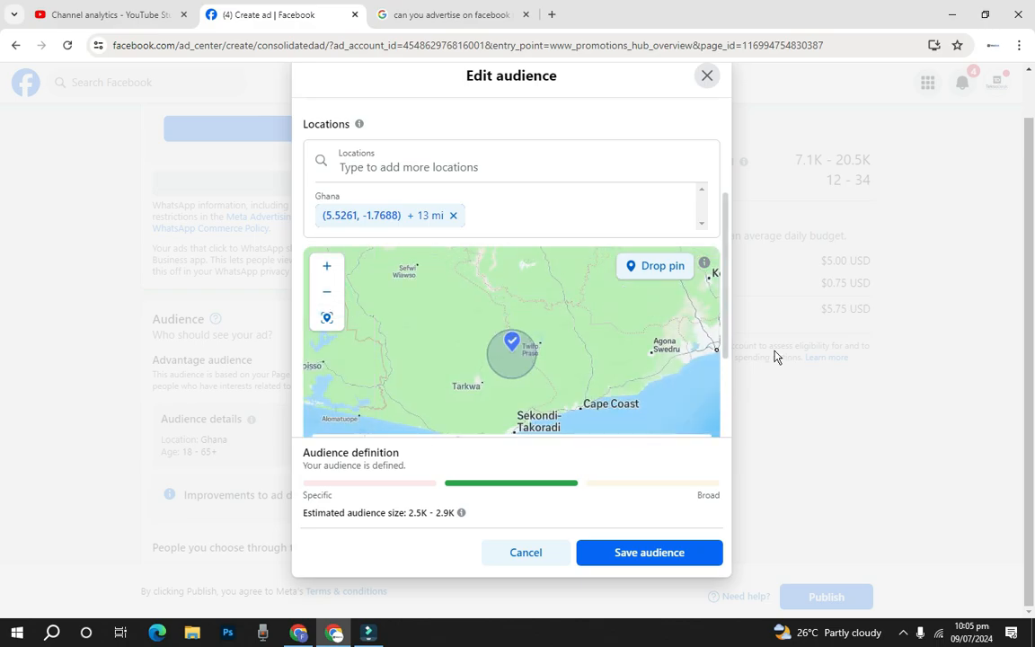
{"action": "mouse_move", "coordinate": [724, 345]}
{"action": "left_mouse_down"}
{"action": "mouse_move", "coordinate": [726, 301]}
{"action": "mouse_move", "coordinate": [726, 328]}
{"action": "left_mouse_up"}
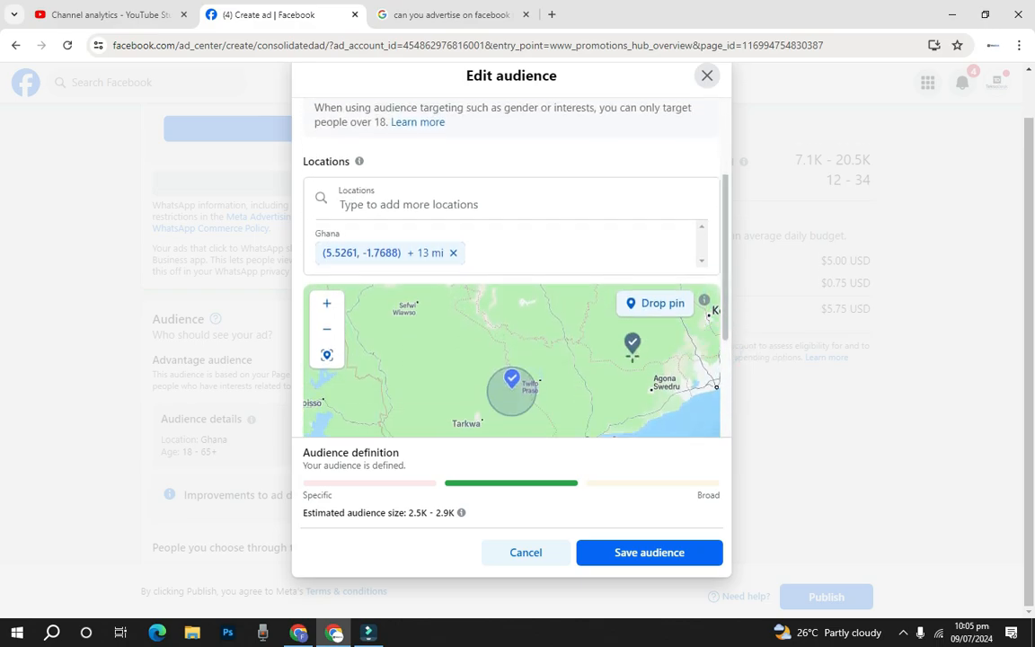
{"action": "left_click", "coordinate": [326, 329]}
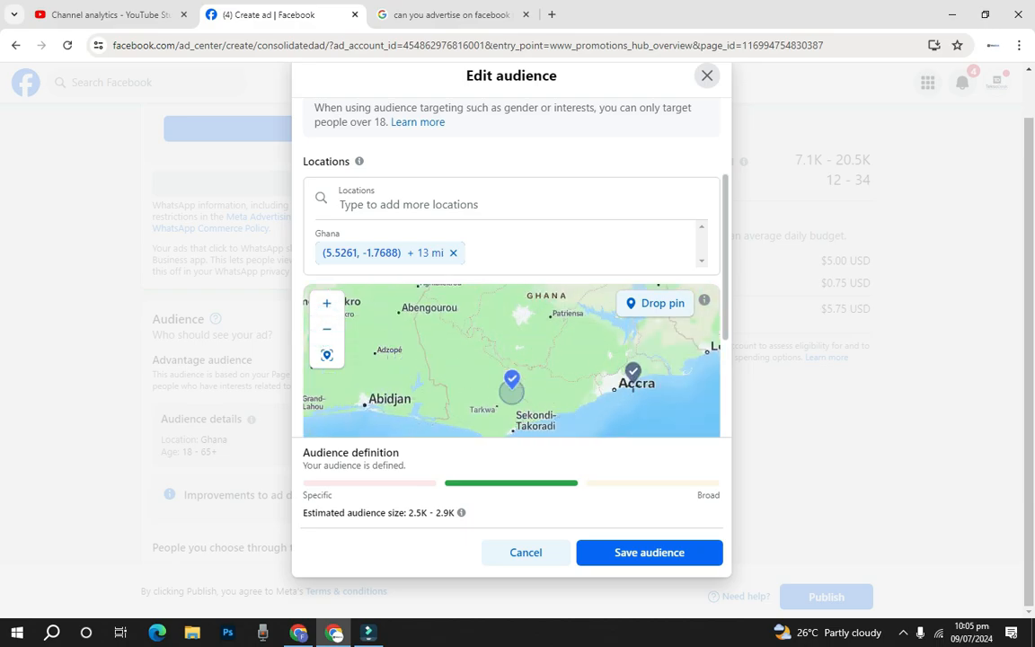
{"action": "left_click", "coordinate": [621, 376]}
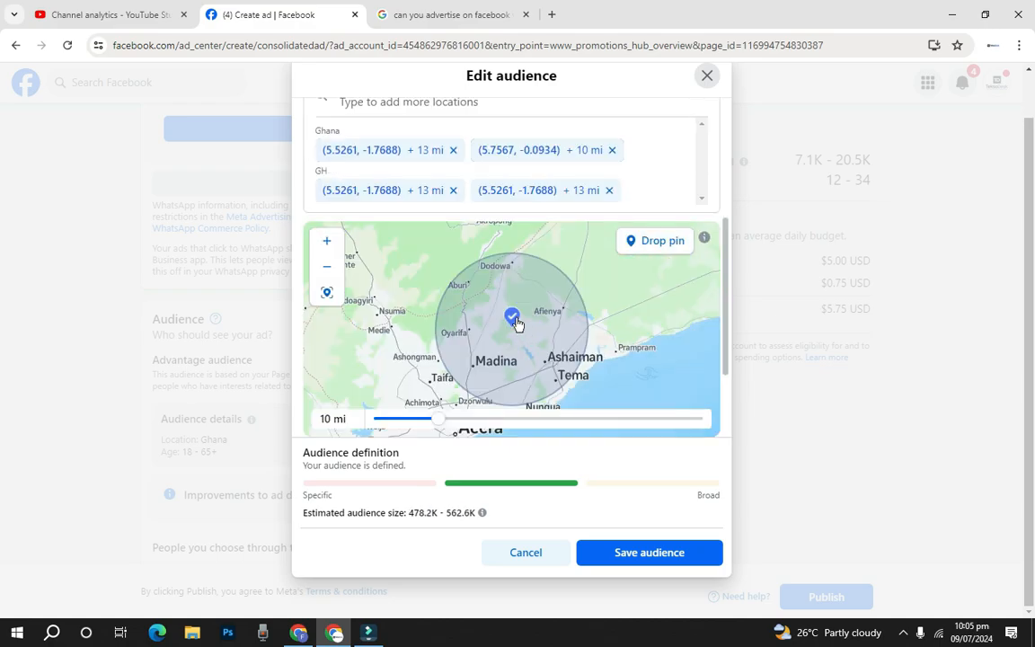
{"action": "left_click", "coordinate": [441, 423]}
{"action": "left_click_drag", "start_coordinate": [440, 423], "coordinate": [471, 423]}
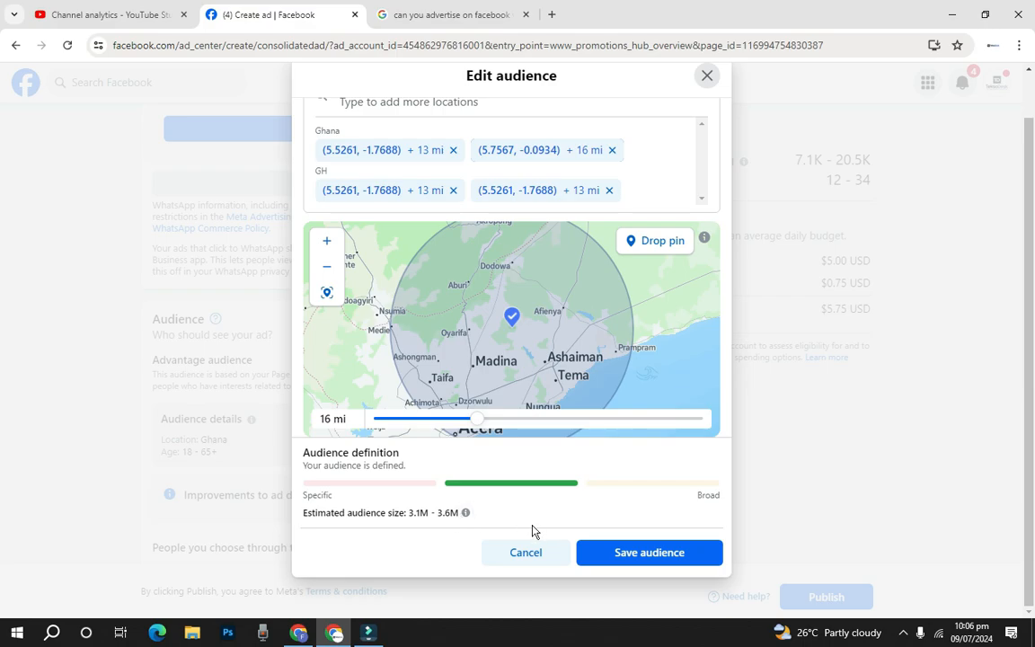
{"action": "left_click", "coordinate": [600, 556]}
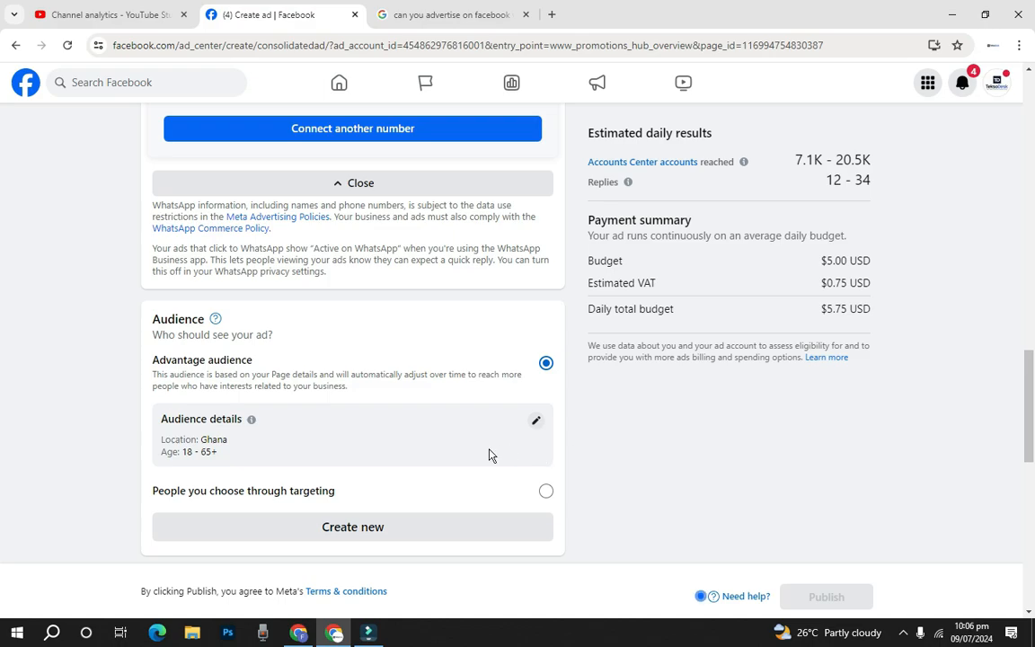
Set the ad's daily budget to $4.00.
{"action": "scroll", "coordinate": [393, 419], "scroll_direction": "down", "scroll_amount": 2}
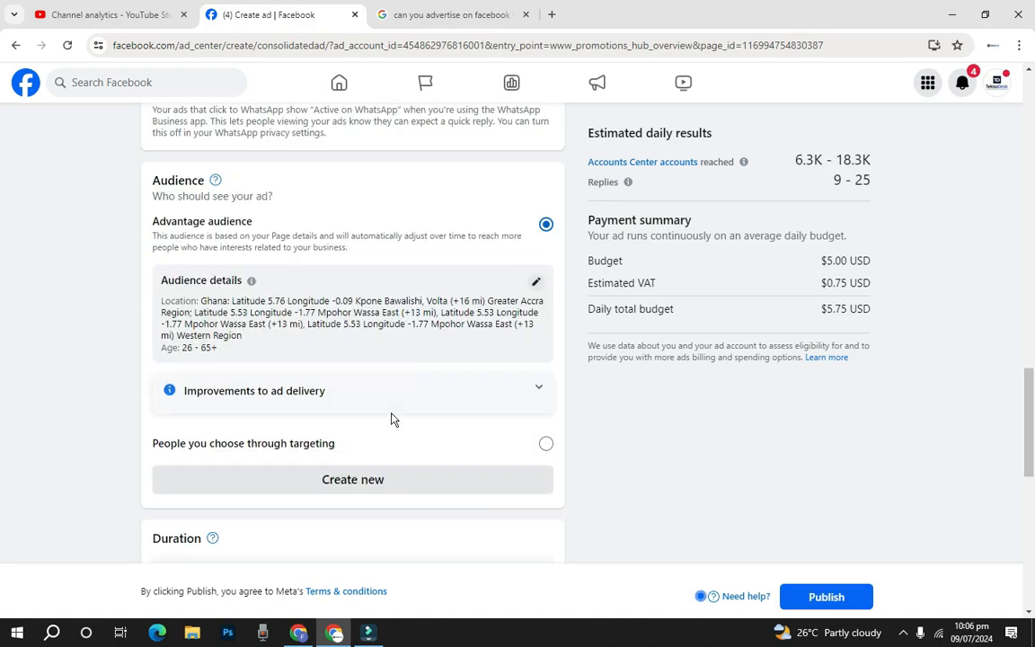
{"action": "scroll", "coordinate": [392, 420], "scroll_direction": "down", "scroll_amount": 2}
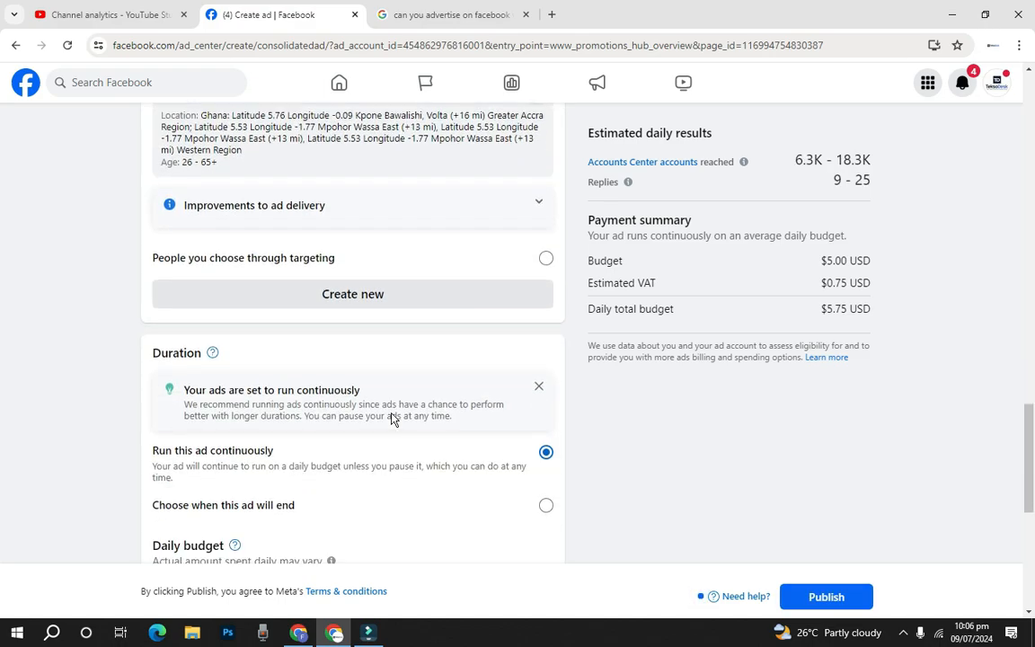
{"action": "scroll", "coordinate": [392, 419], "scroll_direction": "down", "scroll_amount": 2}
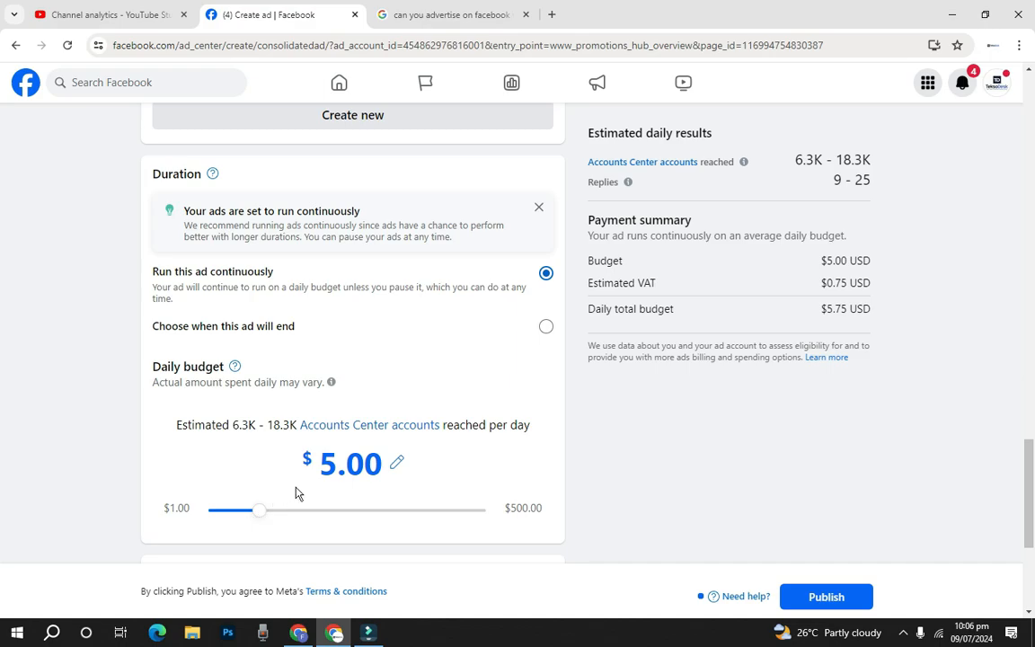
{"action": "left_click_drag", "start_coordinate": [258, 516], "coordinate": [247, 518]}
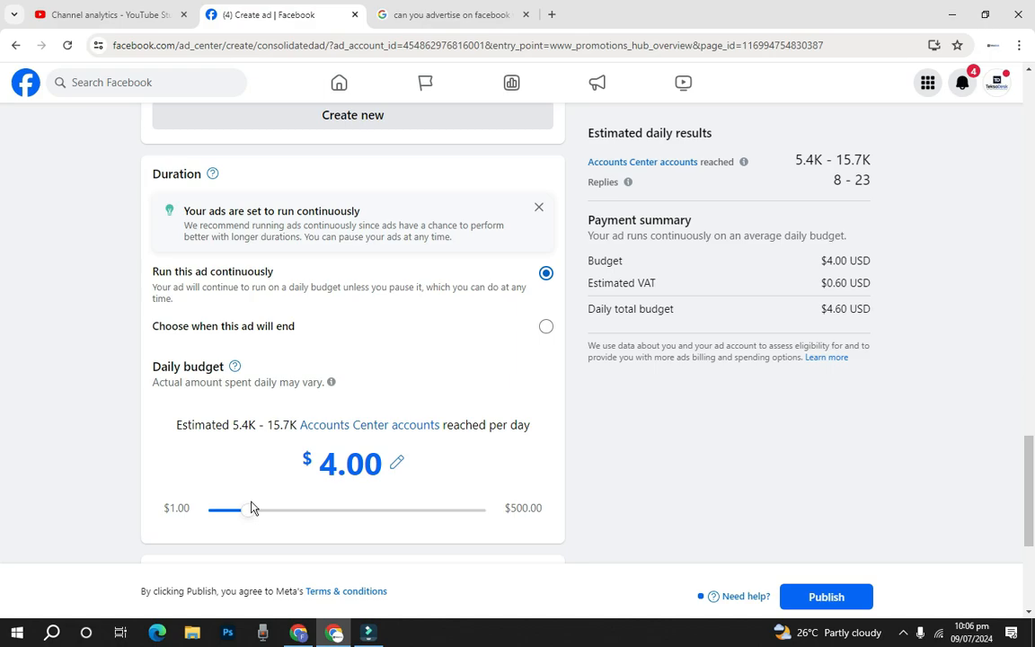
Switch the ad from running continuously to a chosen end date with a duration of 5 days.
{"action": "left_click", "coordinate": [546, 329]}
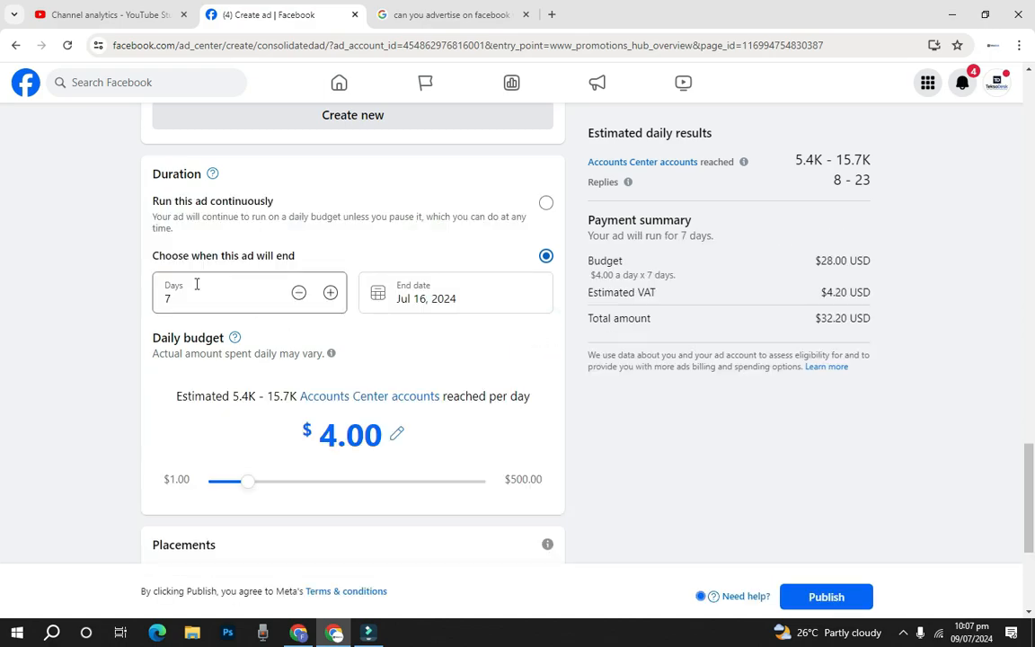
{"action": "left_click", "coordinate": [298, 297]}
{"action": "left_click", "coordinate": [298, 294]}
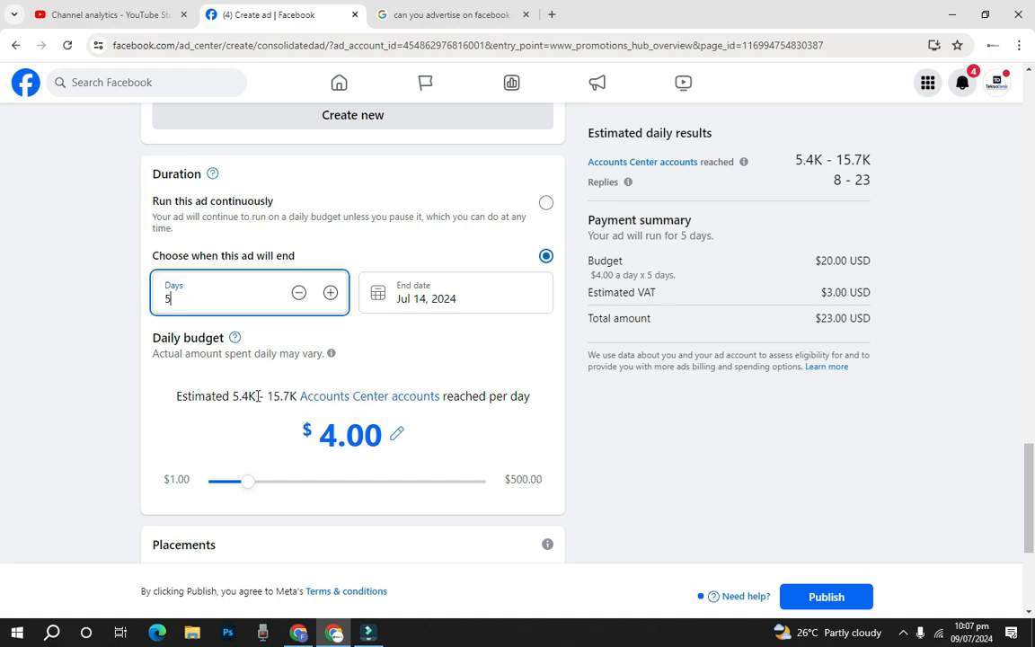
Raise the ad's daily budget to $10.00.
{"action": "left_click", "coordinate": [248, 486]}
{"action": "left_click_drag", "start_coordinate": [249, 486], "coordinate": [258, 483]}
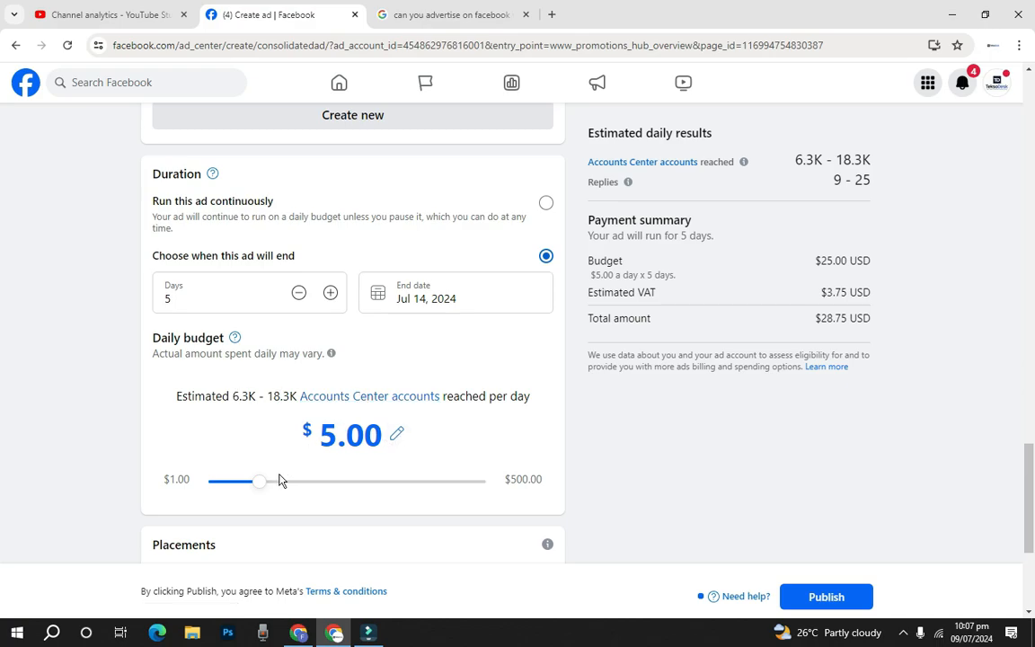
{"action": "left_click_drag", "start_coordinate": [260, 485], "coordinate": [312, 490]}
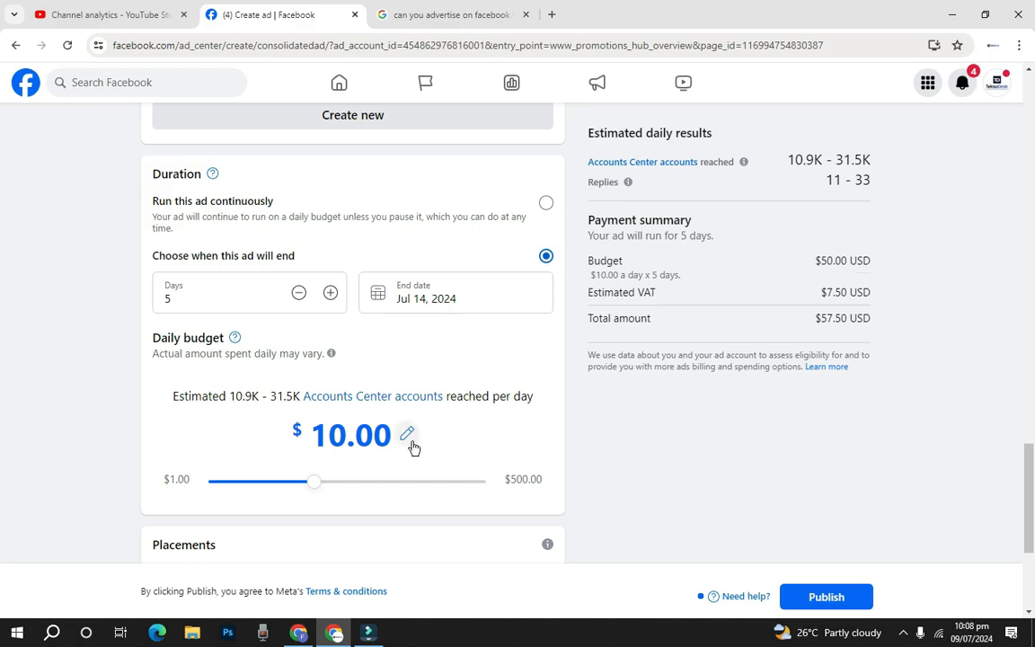
Review the ad's payment method options, including debit or credit card and PayPal, and keep the unexpired saved Visa card.
{"action": "scroll", "coordinate": [413, 446], "scroll_direction": "down", "scroll_amount": 3}
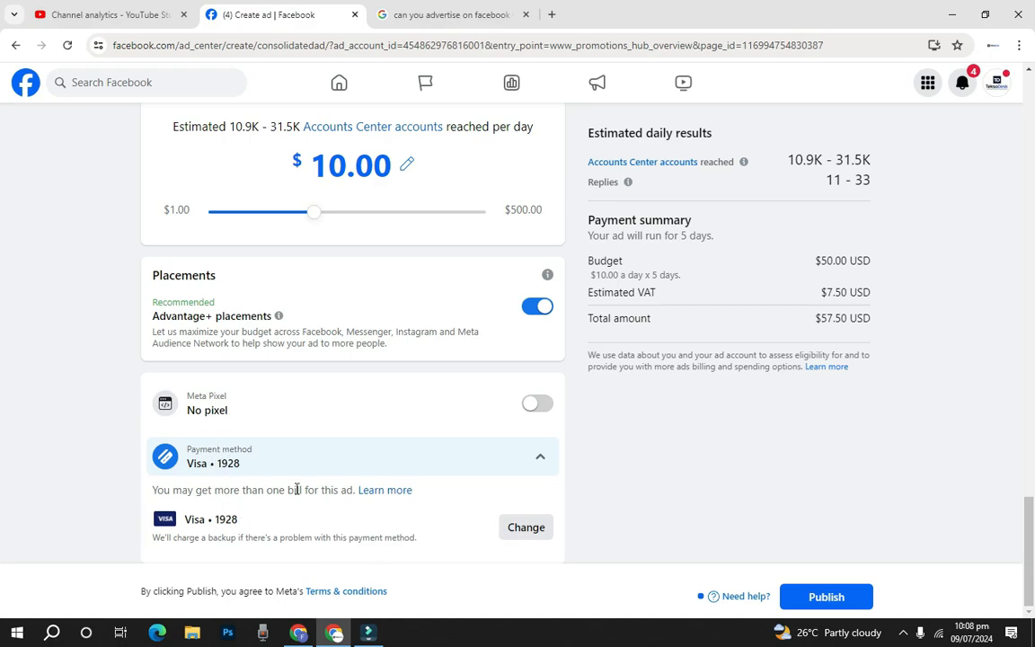
{"action": "left_click", "coordinate": [522, 530]}
{"action": "left_click", "coordinate": [703, 412]}
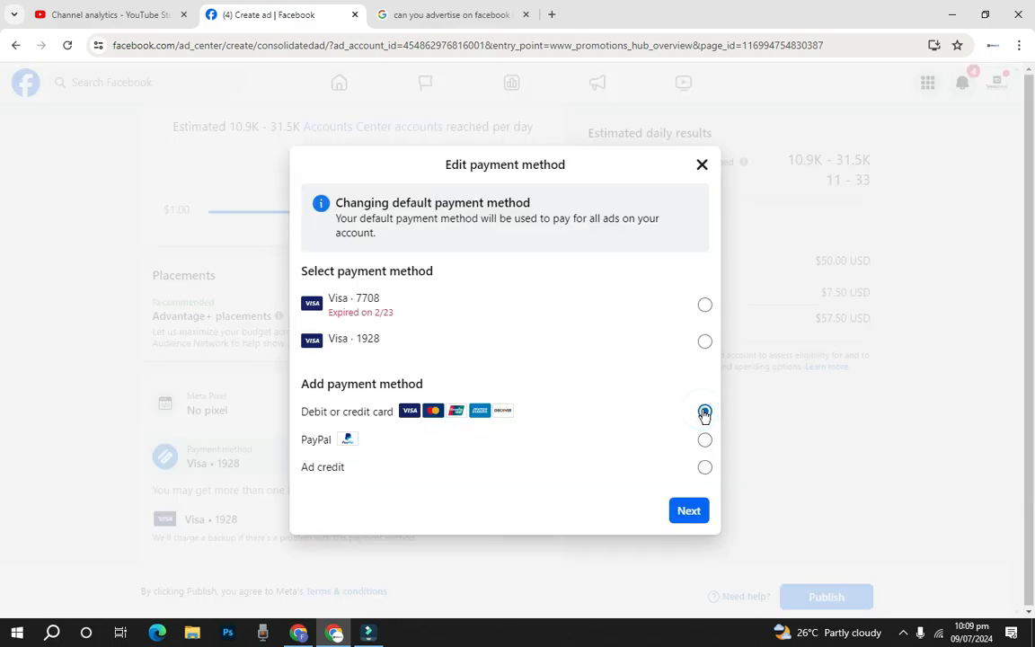
{"action": "left_click", "coordinate": [704, 440]}
{"action": "left_click", "coordinate": [704, 410]}
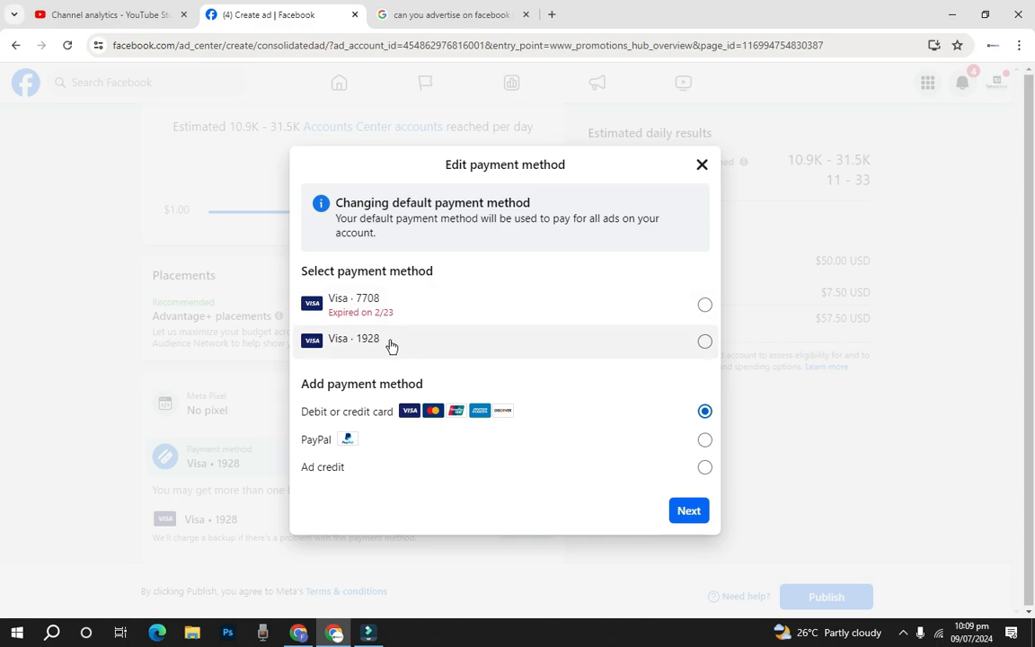
{"action": "left_click", "coordinate": [629, 339]}
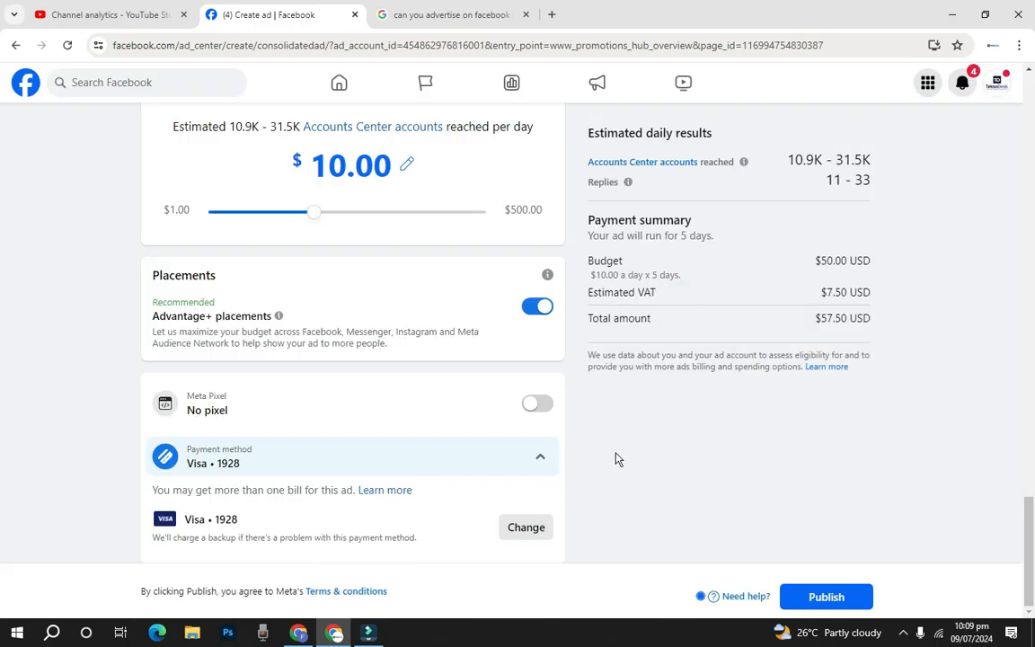
Review the complete ad setup from payment, placements, budget and duration back through audience, messaging and creative to the goal and ad preview.
{"action": "scroll", "coordinate": [587, 460], "scroll_direction": "up", "scroll_amount": 1}
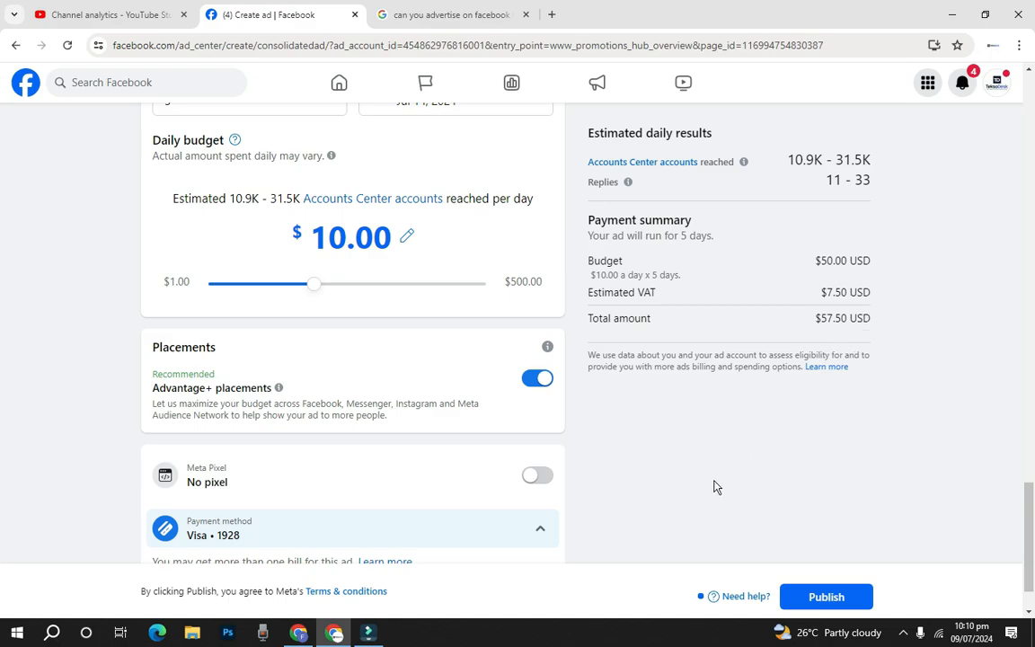
{"action": "scroll", "coordinate": [716, 488], "scroll_direction": "down", "scroll_amount": 2}
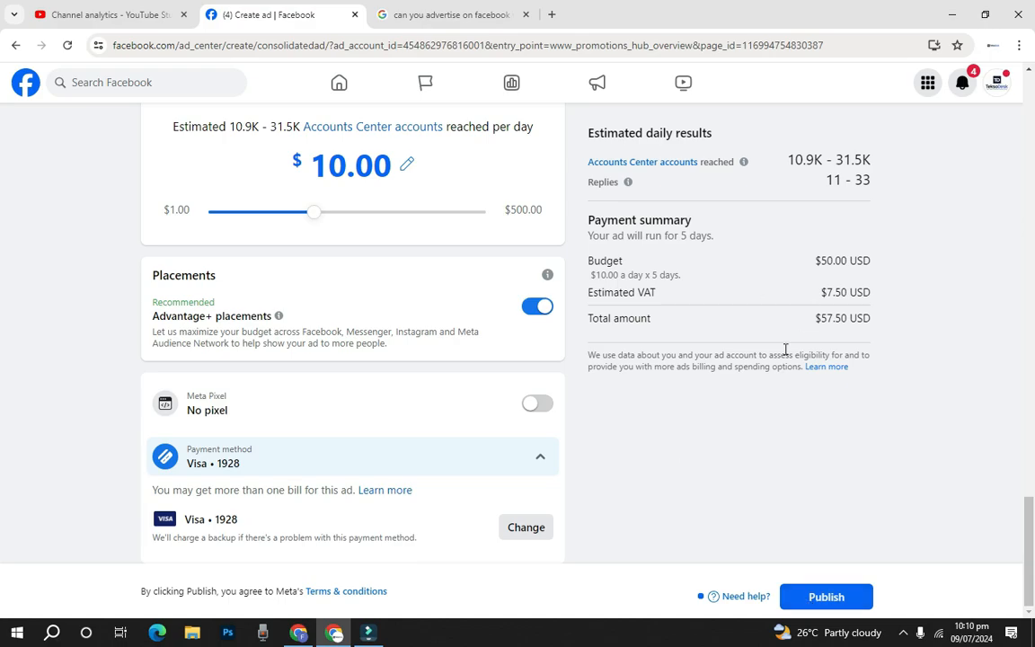
{"action": "scroll", "coordinate": [755, 404], "scroll_direction": "up", "scroll_amount": 3}
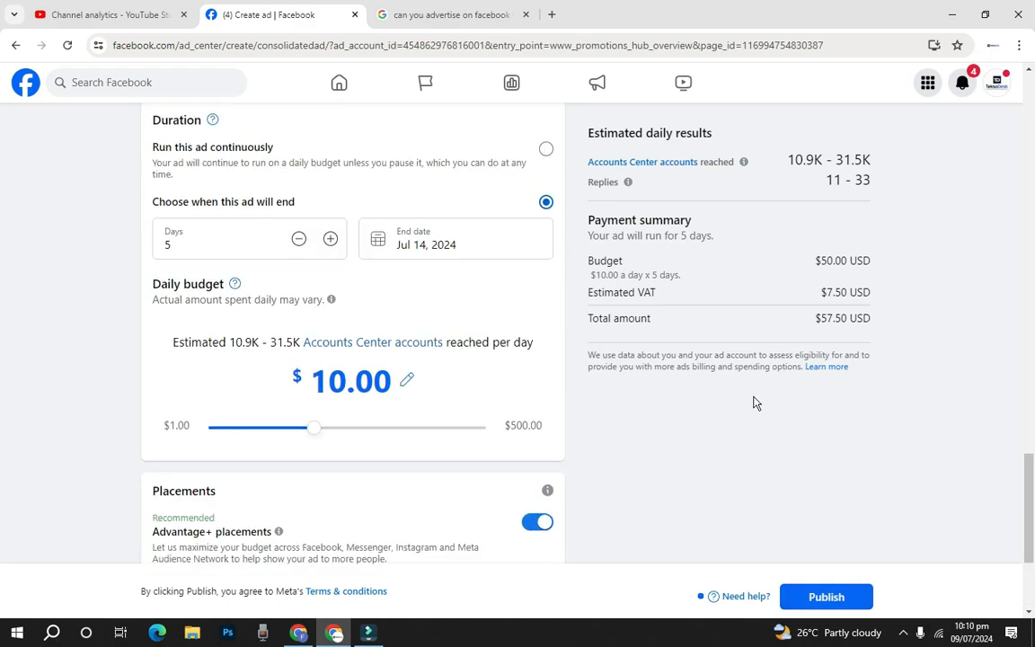
{"action": "scroll", "coordinate": [749, 445], "scroll_direction": "up", "scroll_amount": 5}
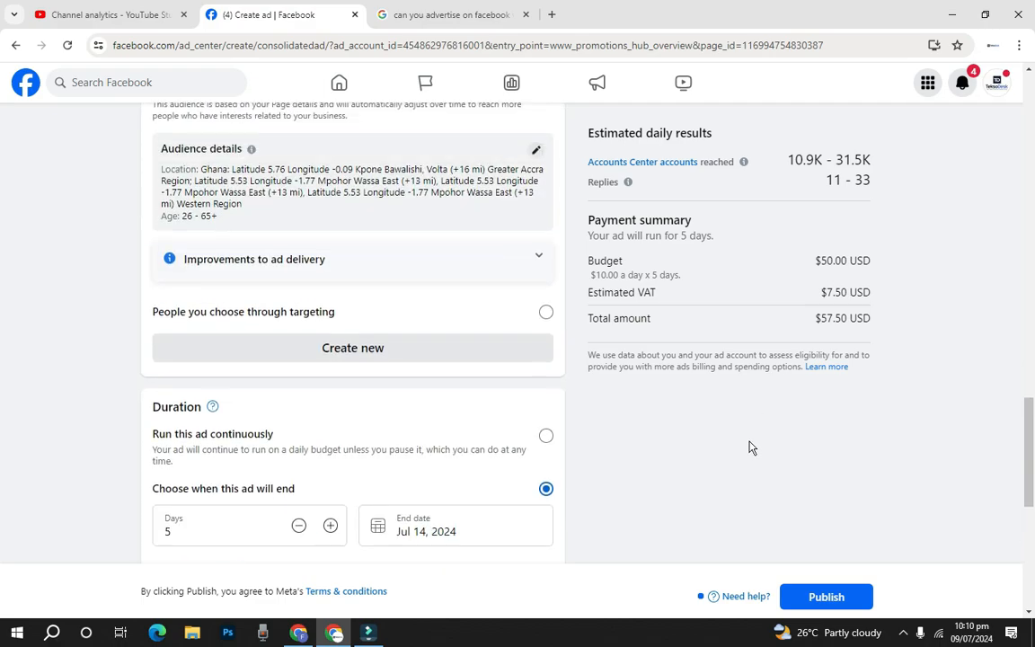
{"action": "scroll", "coordinate": [750, 447], "scroll_direction": "up", "scroll_amount": 15}
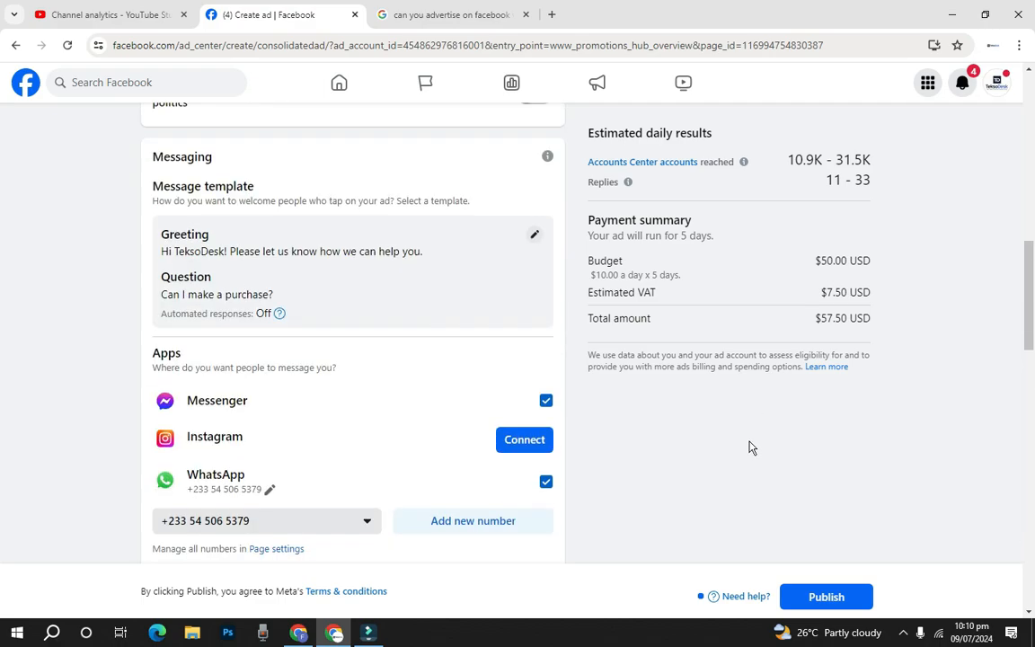
{"action": "scroll", "coordinate": [751, 448], "scroll_direction": "up", "scroll_amount": 8}
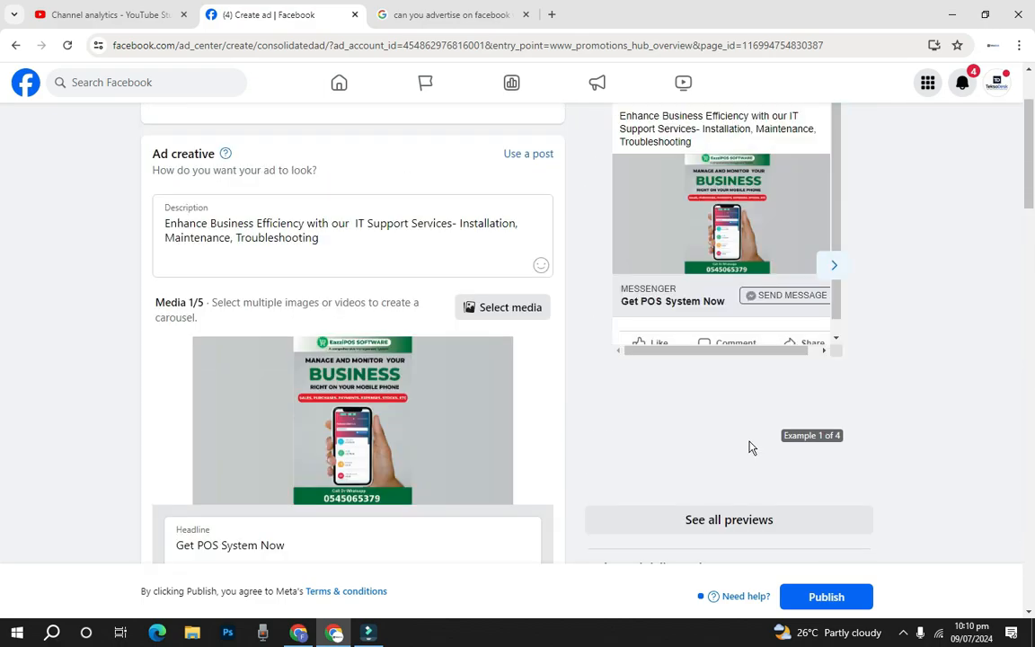
{"action": "scroll", "coordinate": [751, 447], "scroll_direction": "up", "scroll_amount": 1}
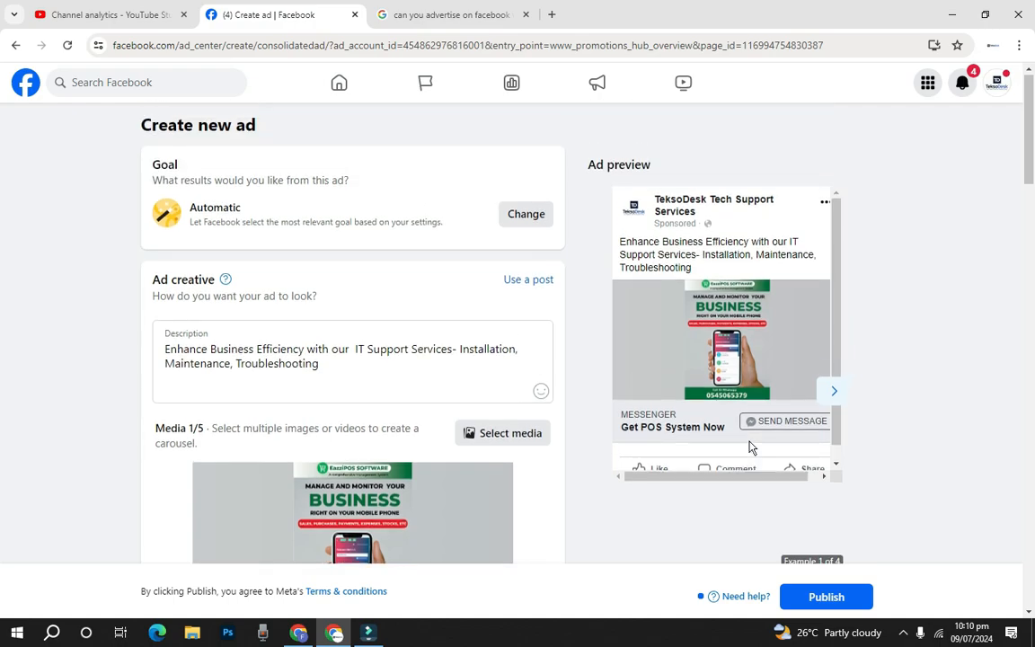